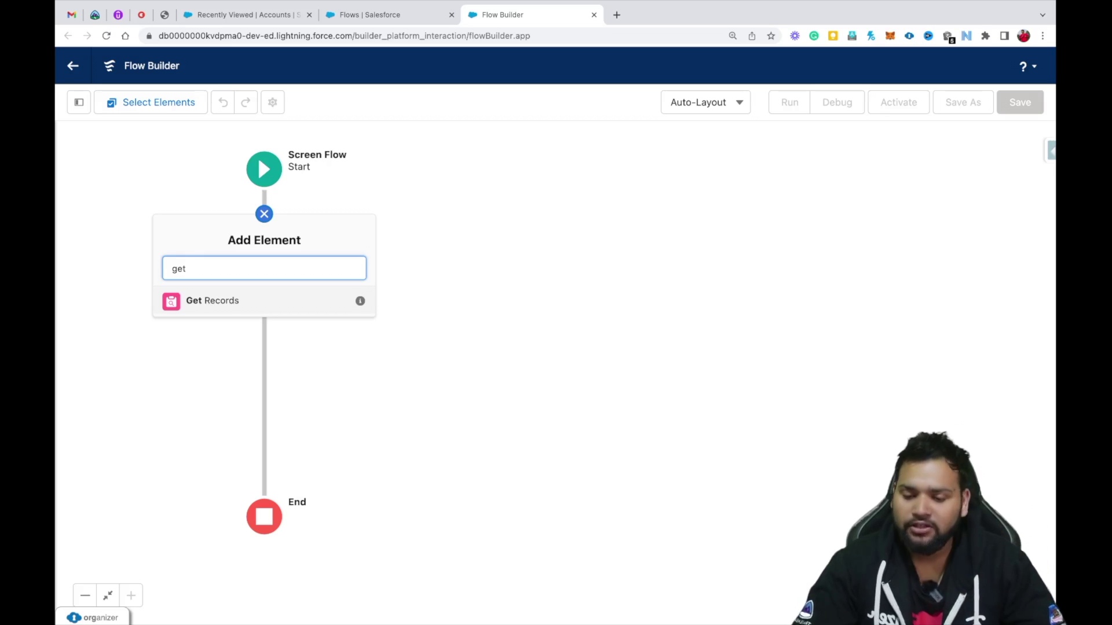
Add a Get Records element labelled "Related Contacts" that retrieves records of the Contact object.
{"action": "left_click", "coordinate": [231, 307]}
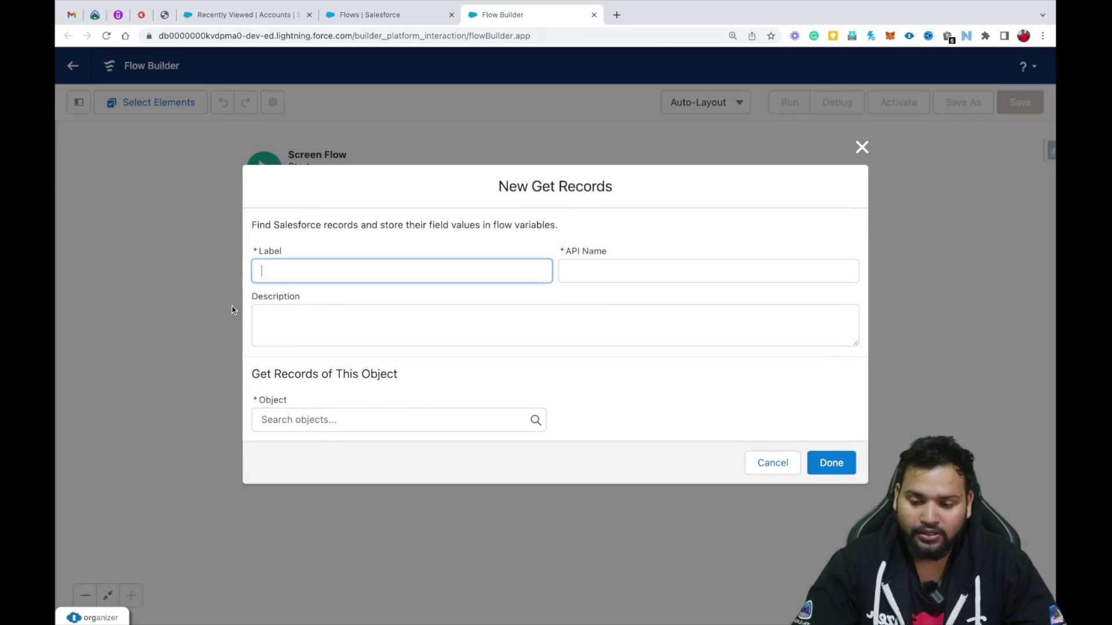
{"action": "type", "text": "R"}
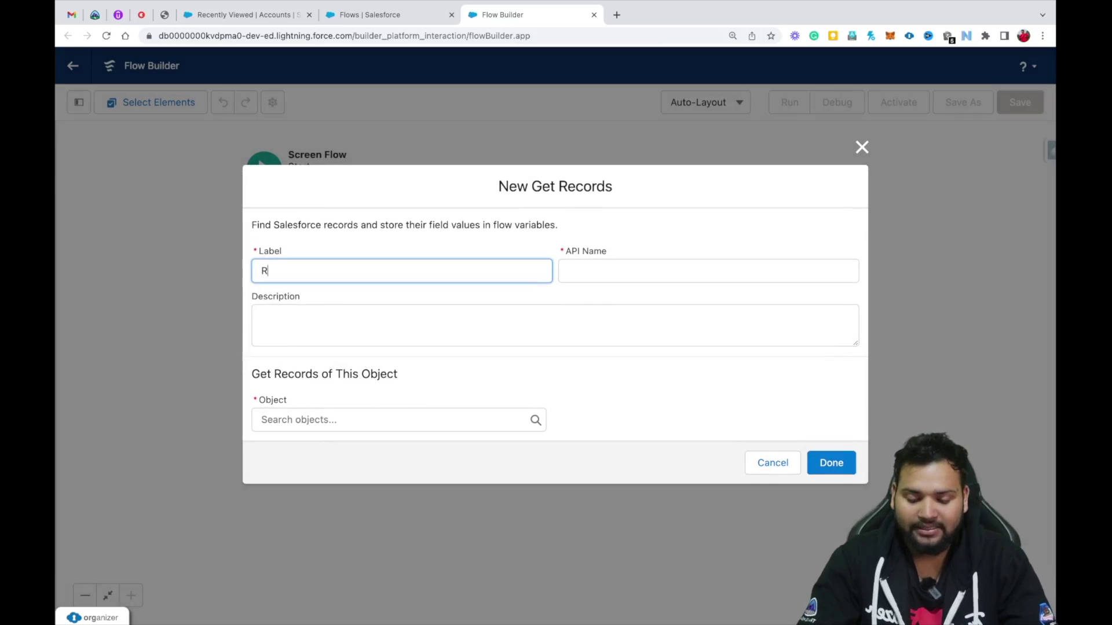
{"action": "type", "text": "elated Contacts"}
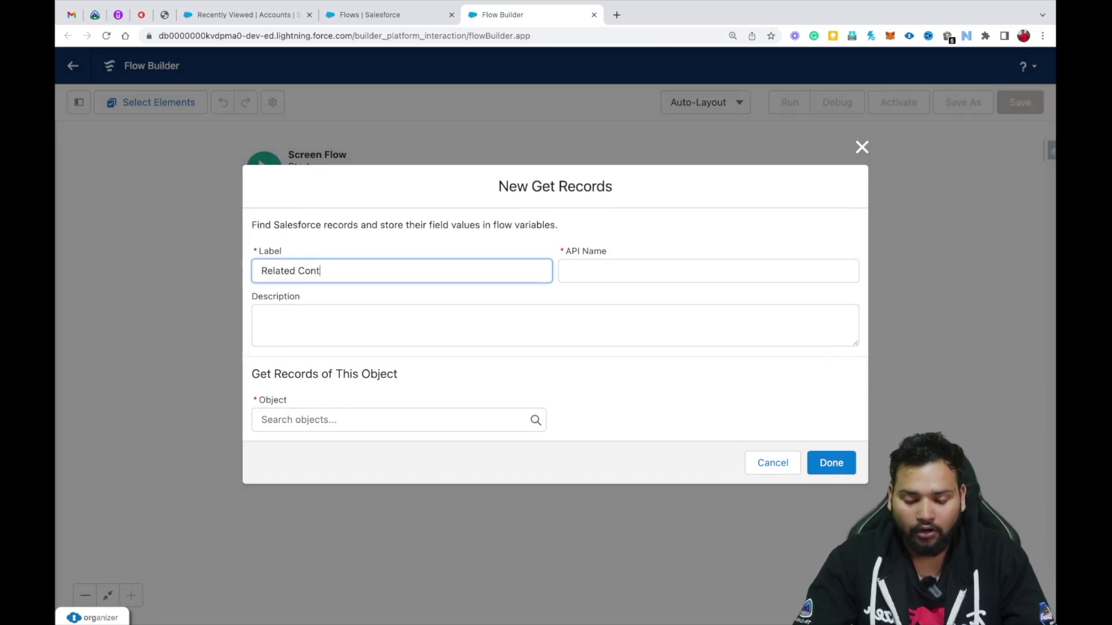
{"action": "left_click", "coordinate": [585, 273]}
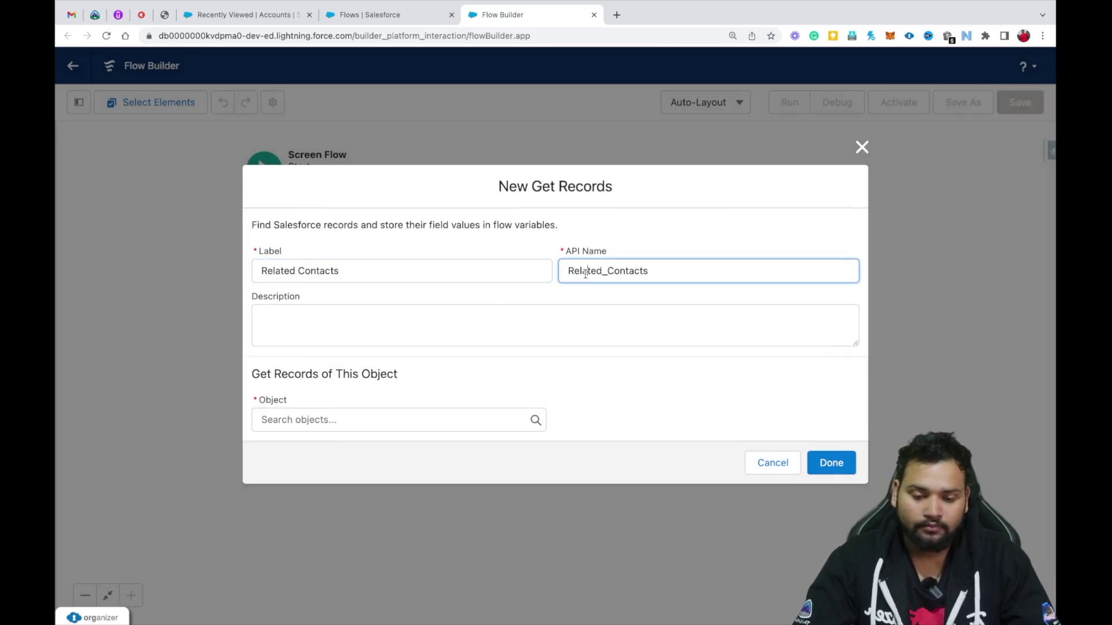
{"action": "left_click", "coordinate": [317, 420]}
{"action": "type", "text": "contact"}
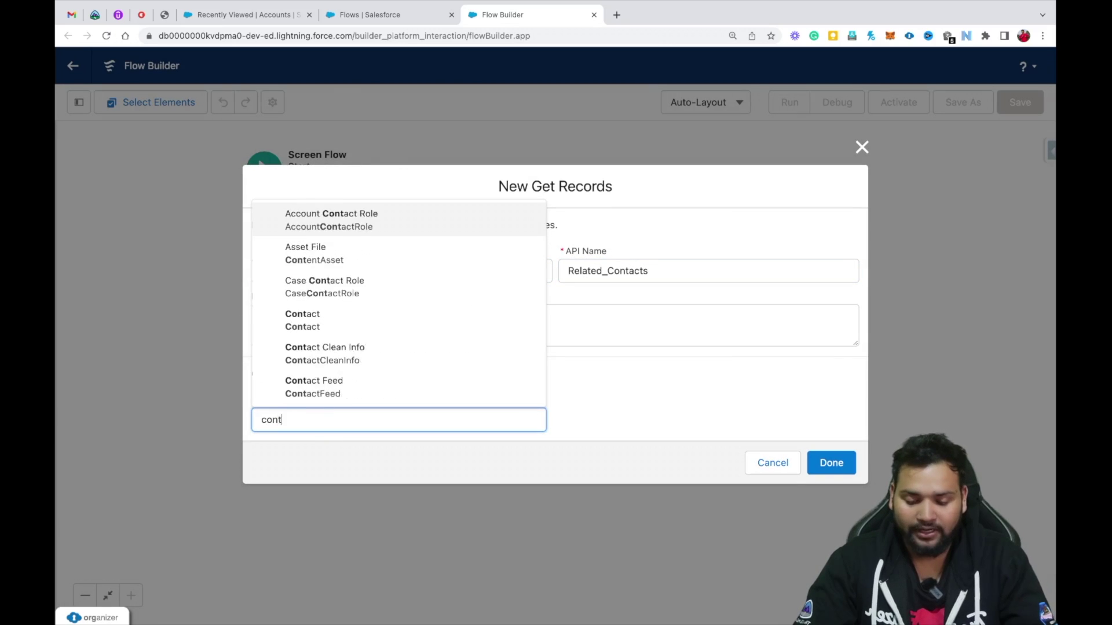
{"action": "left_click", "coordinate": [319, 285]}
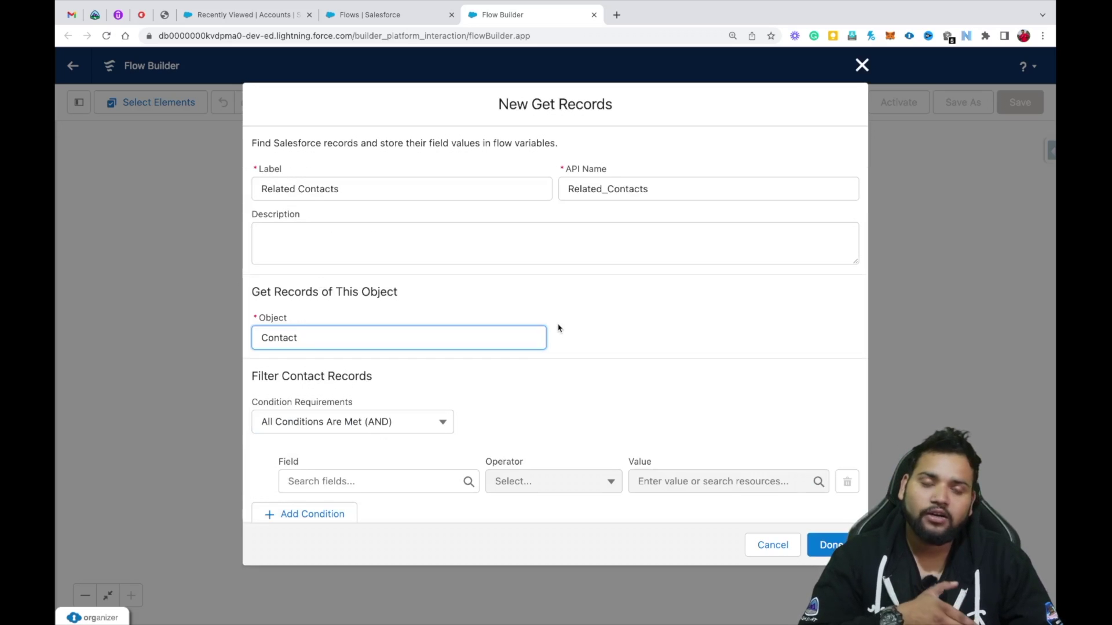
Filter the contacts by AccountId and start a new variable resource named accRecord as the comparison value.
{"action": "left_click", "coordinate": [394, 490]}
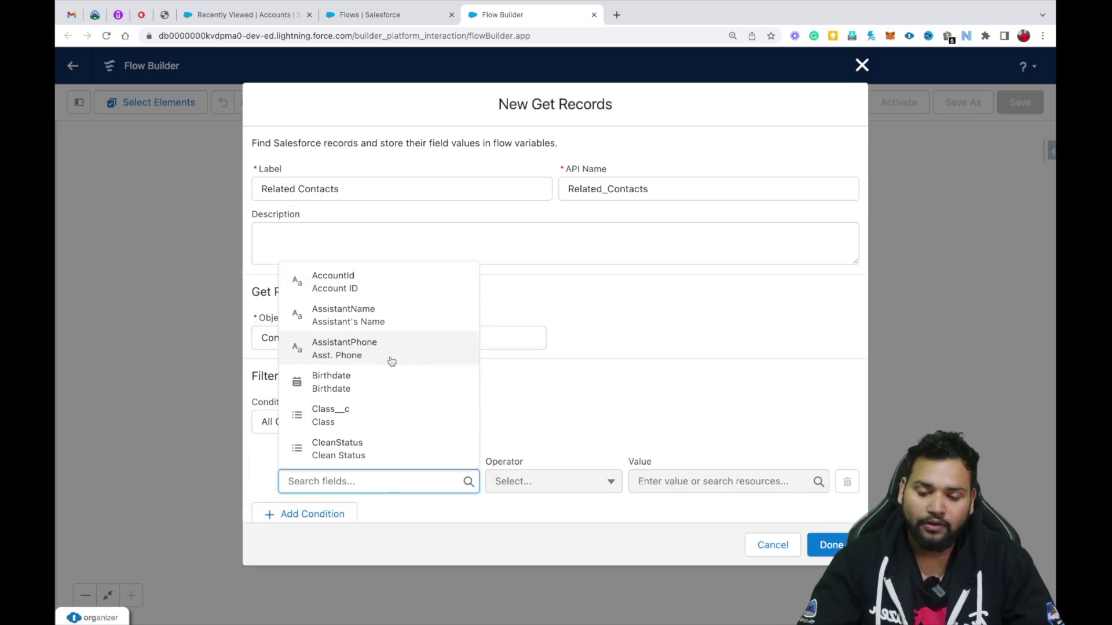
{"action": "left_click", "coordinate": [357, 284]}
{"action": "left_click", "coordinate": [672, 483]}
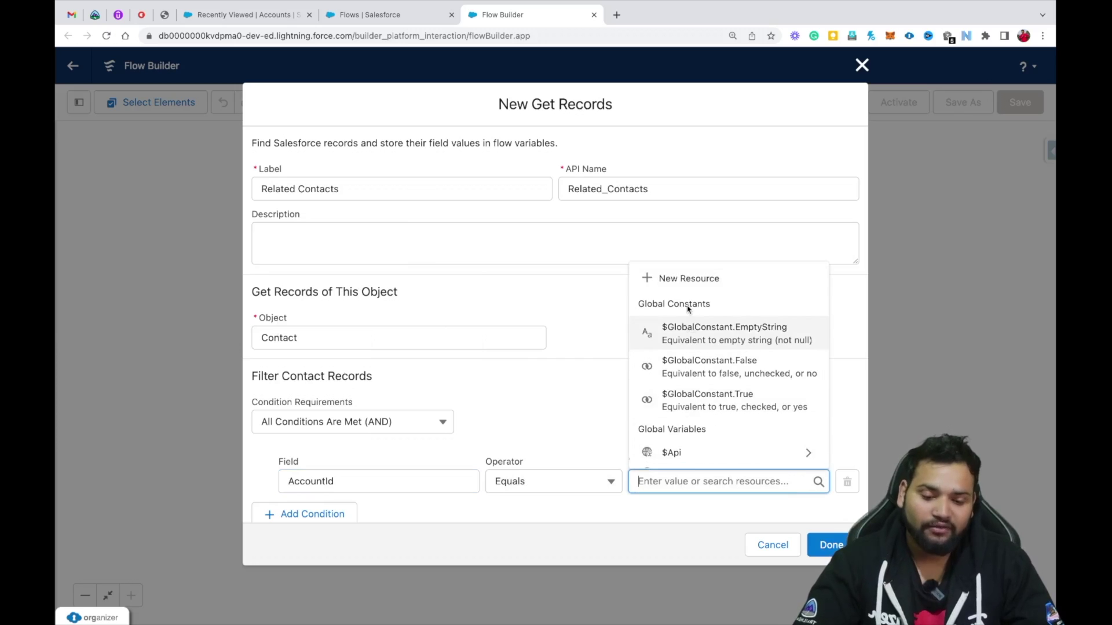
{"action": "left_click", "coordinate": [673, 288]}
{"action": "left_click", "coordinate": [355, 275]}
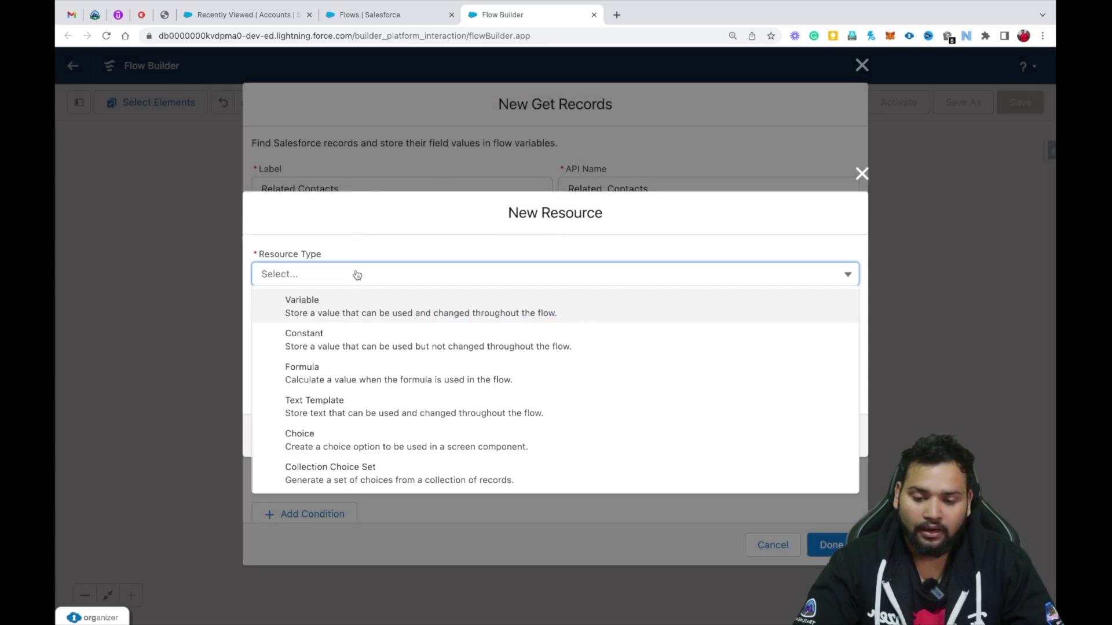
{"action": "left_click", "coordinate": [313, 302]}
{"action": "type", "text": "a"}
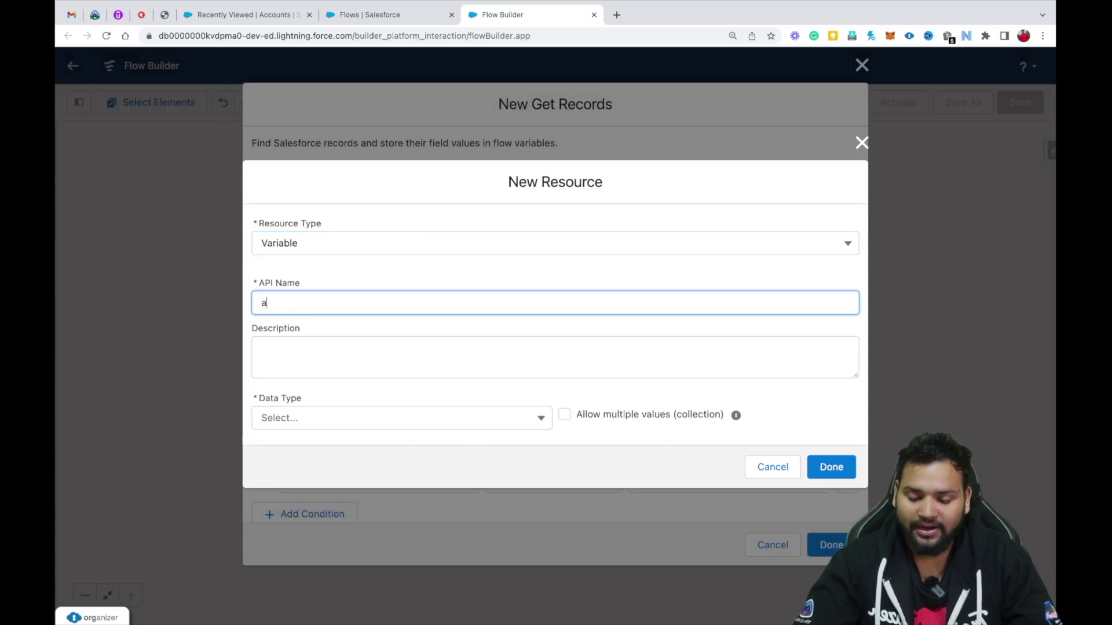
{"action": "type", "text": "ccRecord"}
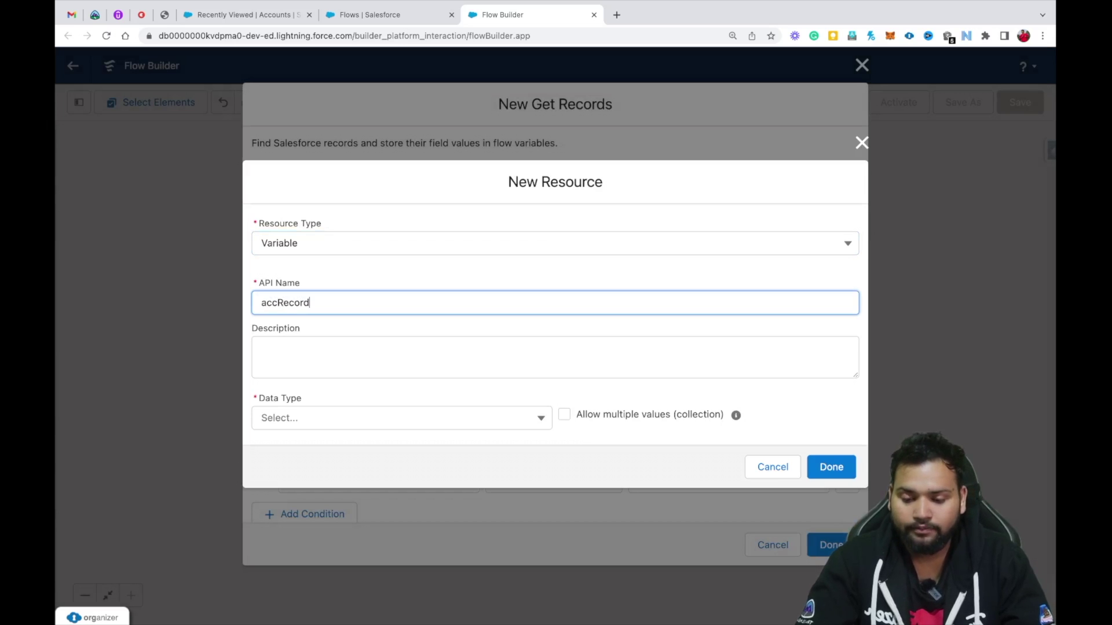
Create accRecord as a Record variable for the Account object, available for input.
{"action": "left_click", "coordinate": [288, 417]}
{"action": "left_click", "coordinate": [296, 241]}
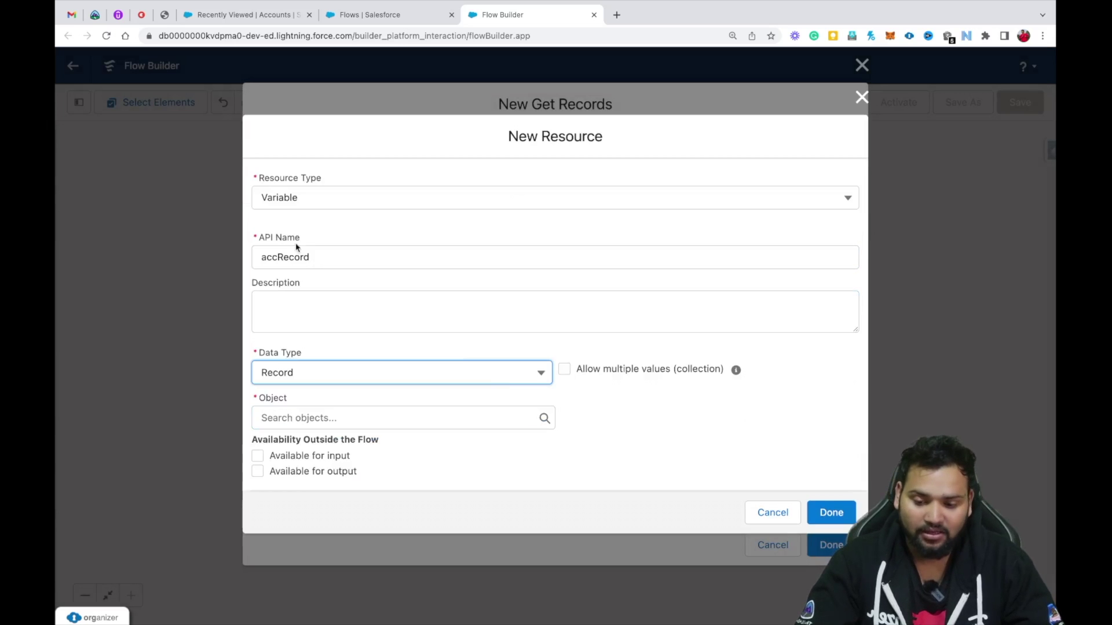
{"action": "left_click", "coordinate": [326, 420]}
{"action": "type", "text": "accoun"}
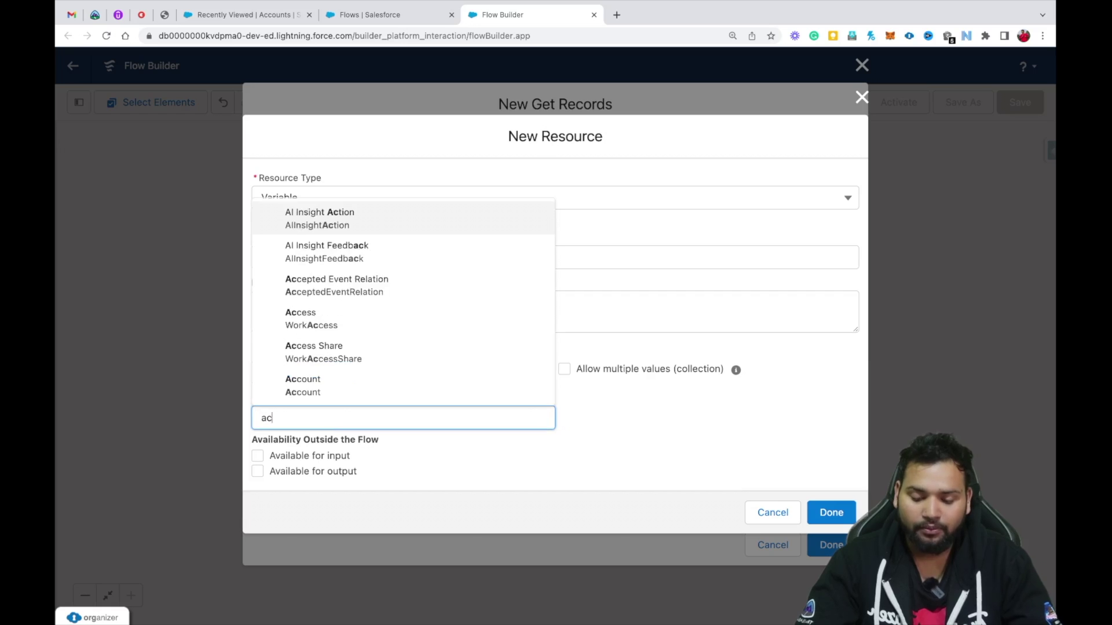
{"action": "left_click", "coordinate": [312, 226]}
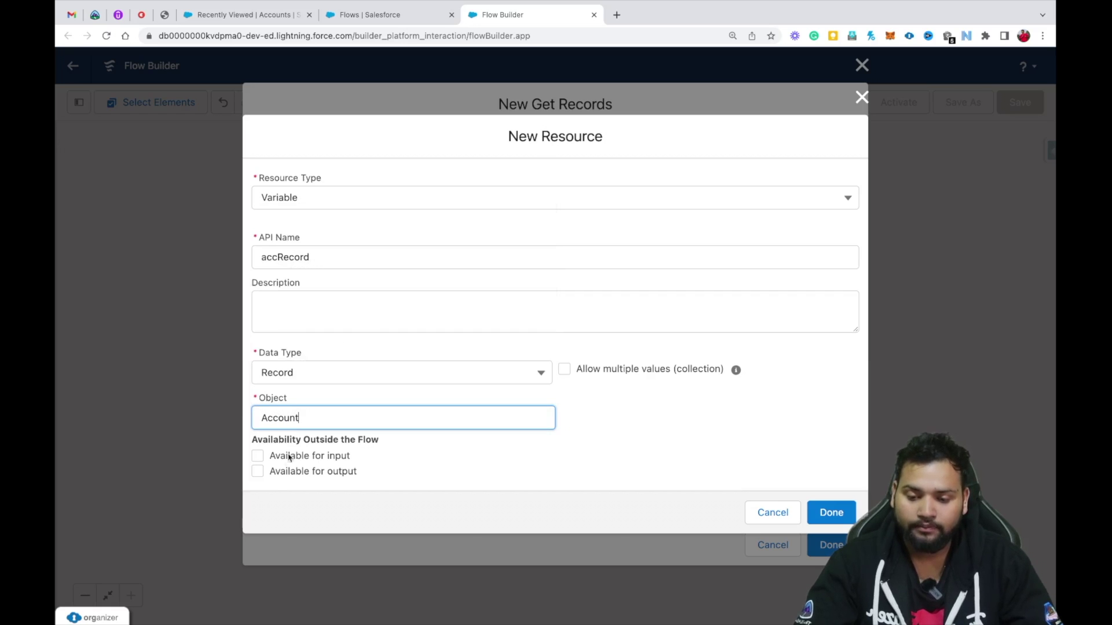
{"action": "left_click", "coordinate": [258, 456]}
{"action": "left_click", "coordinate": [827, 512]}
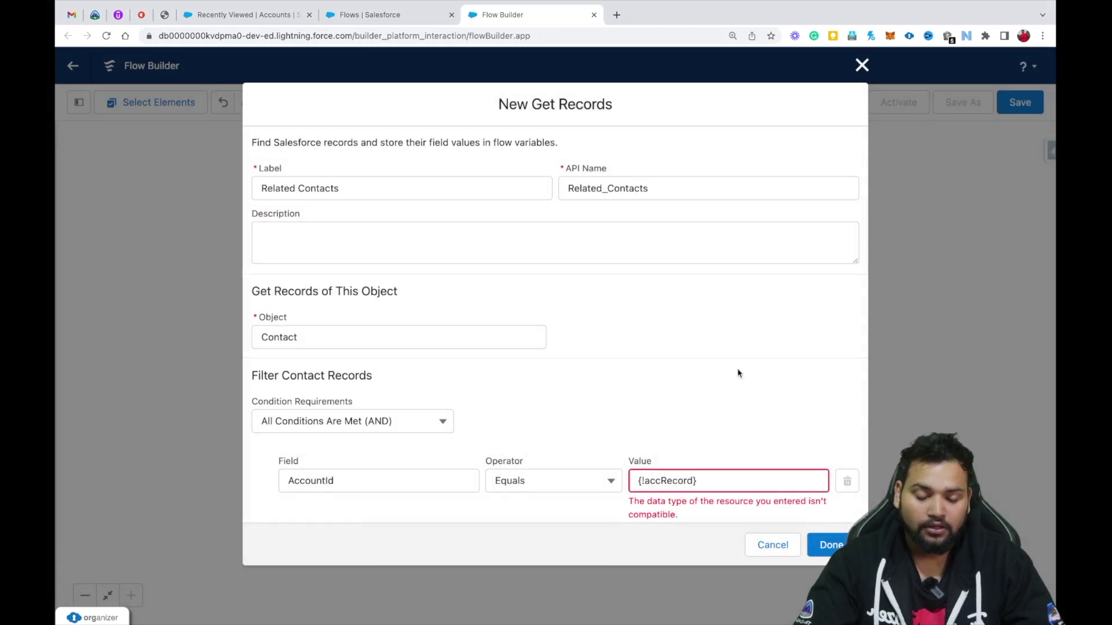
Change the AccountId filter value to the Id field of accRecord.
{"action": "scroll", "coordinate": [738, 368], "scroll_direction": "down", "scroll_amount": 3}
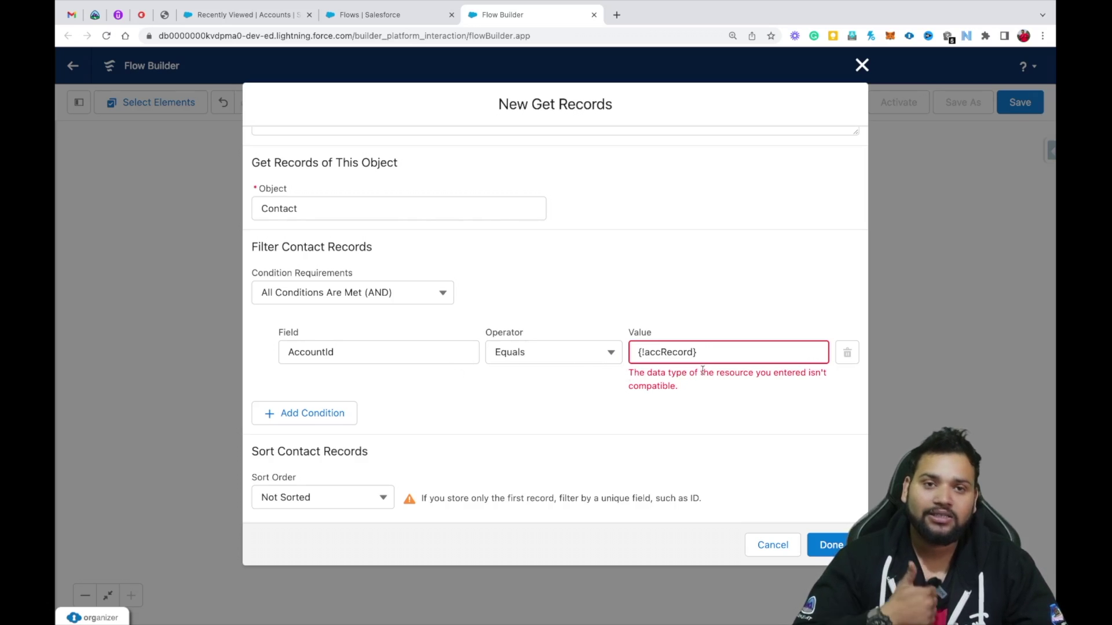
{"action": "left_click", "coordinate": [693, 354]}
{"action": "type", "text": ".Id"}
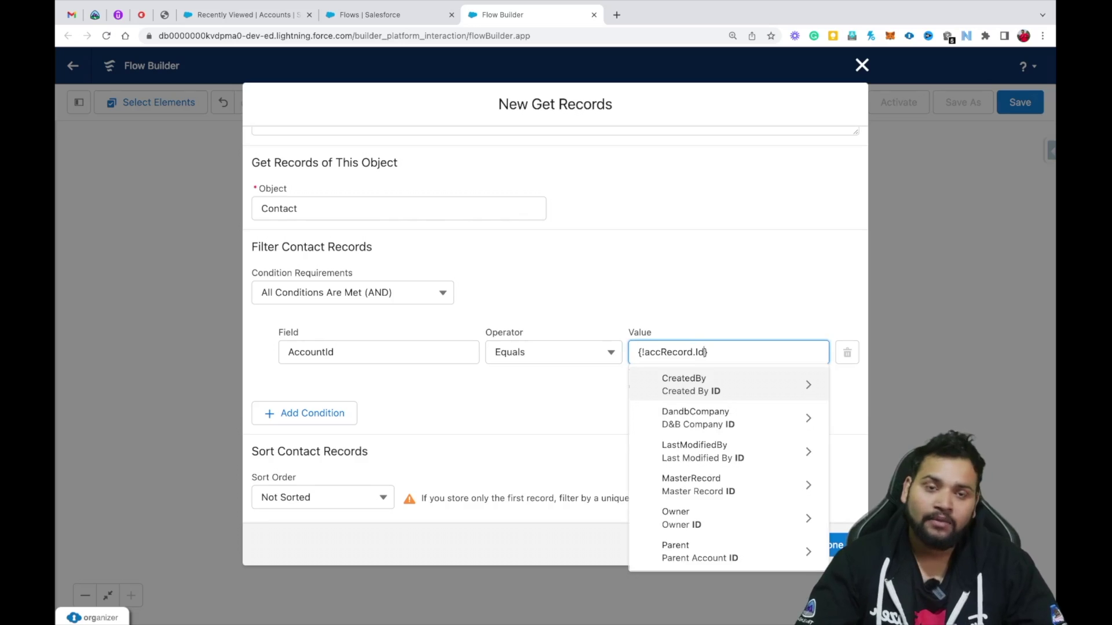
{"action": "left_click", "coordinate": [728, 308]}
Set Related Contacts to store all records and finish the Get Records element.
{"action": "scroll", "coordinate": [604, 390], "scroll_direction": "down", "scroll_amount": 3}
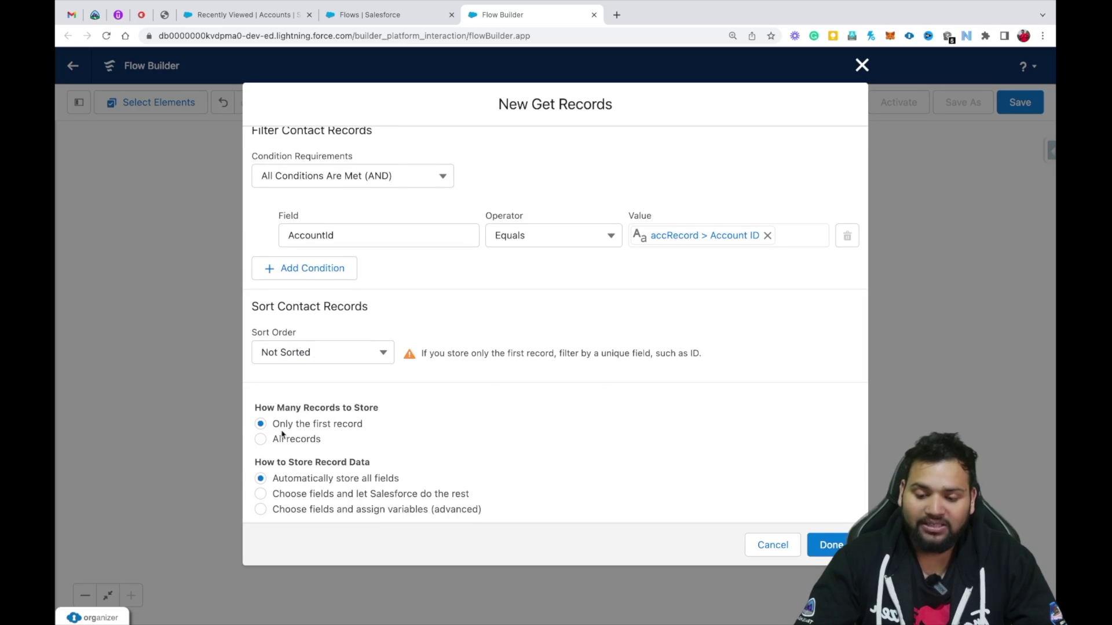
{"action": "left_click", "coordinate": [260, 440]}
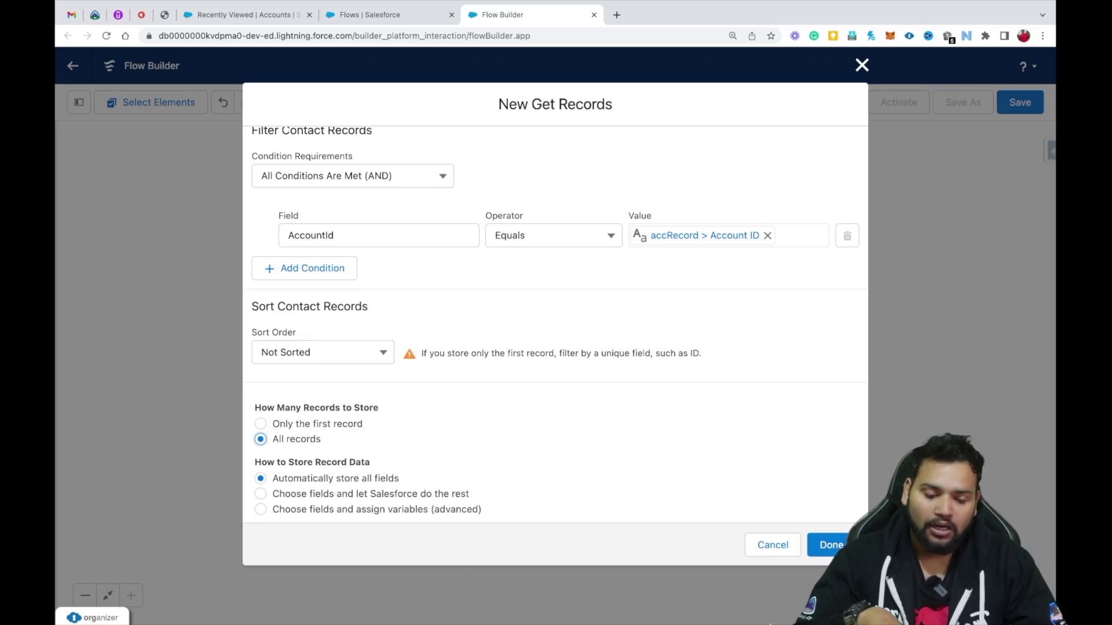
{"action": "left_click", "coordinate": [828, 544]}
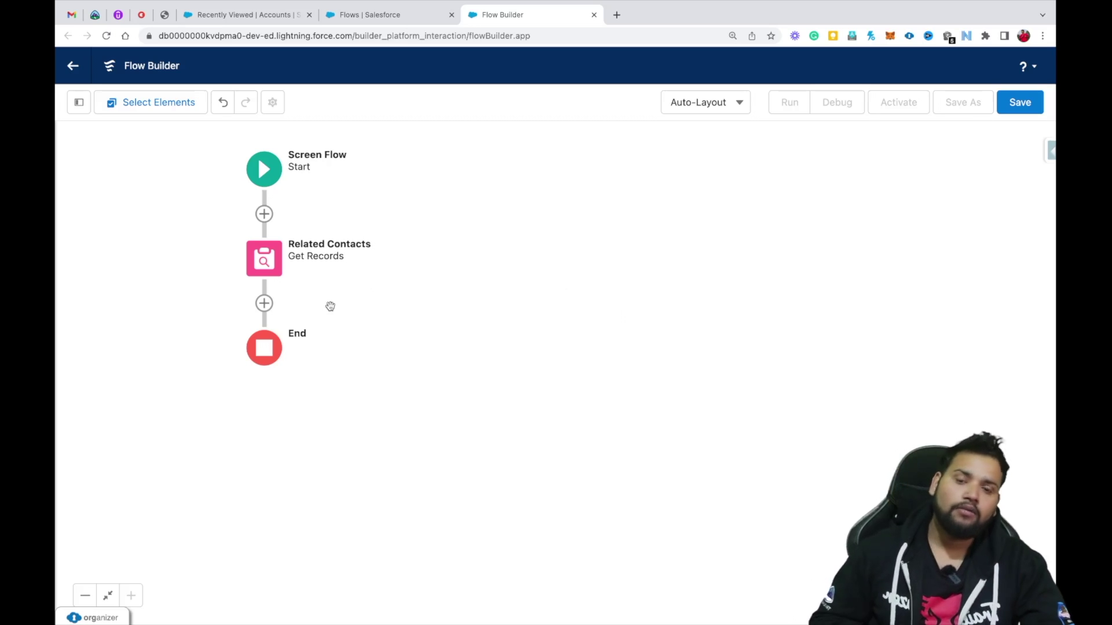
Add a Decision element labelled "Check for Null" after Related Contacts.
{"action": "left_click", "coordinate": [264, 303]}
{"action": "left_click", "coordinate": [191, 551]}
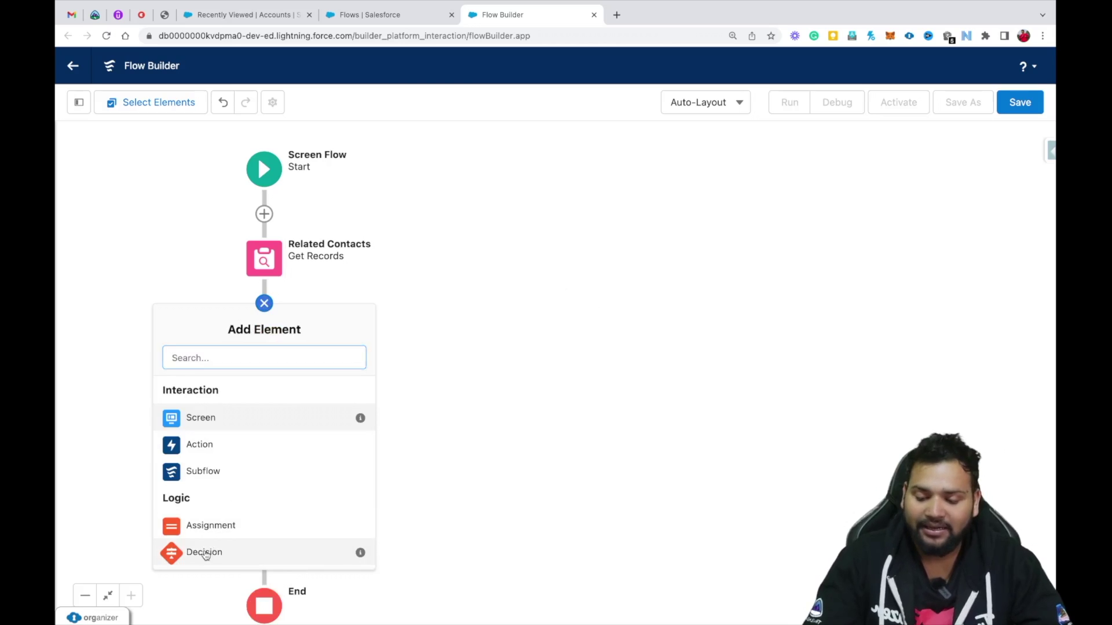
{"action": "type", "text": "C"}
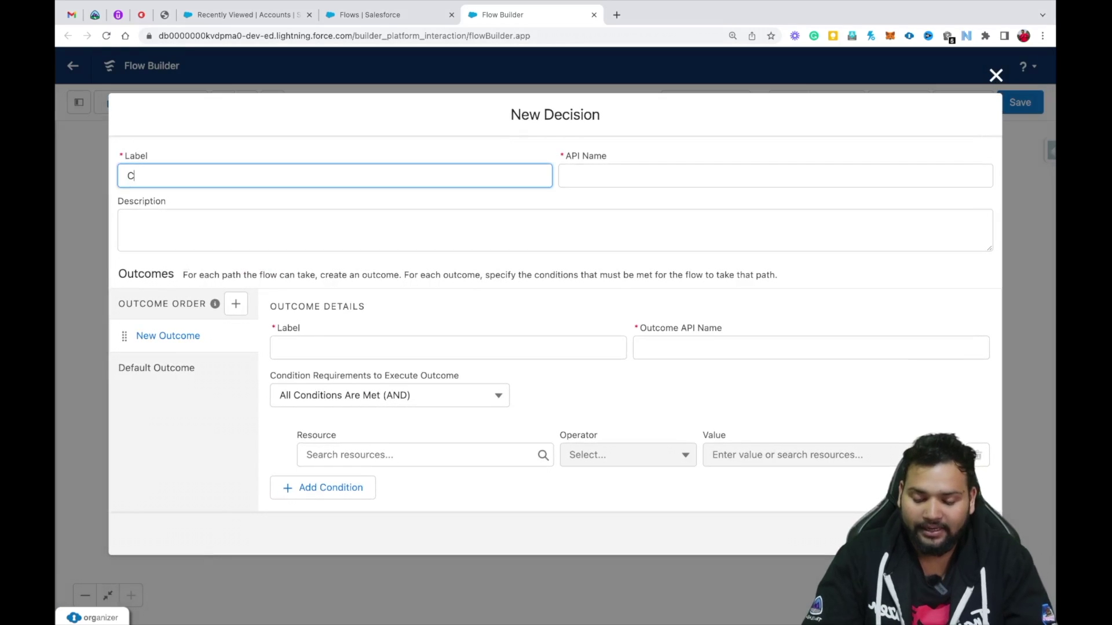
{"action": "type", "text": "heck"}
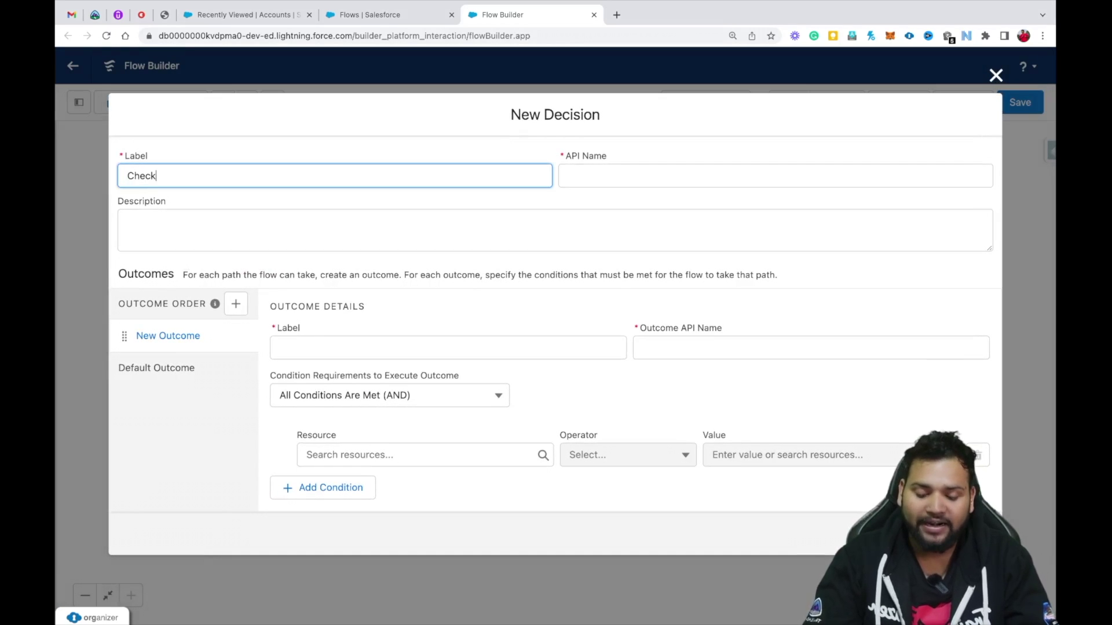
{"action": "type", "text": " for Null"}
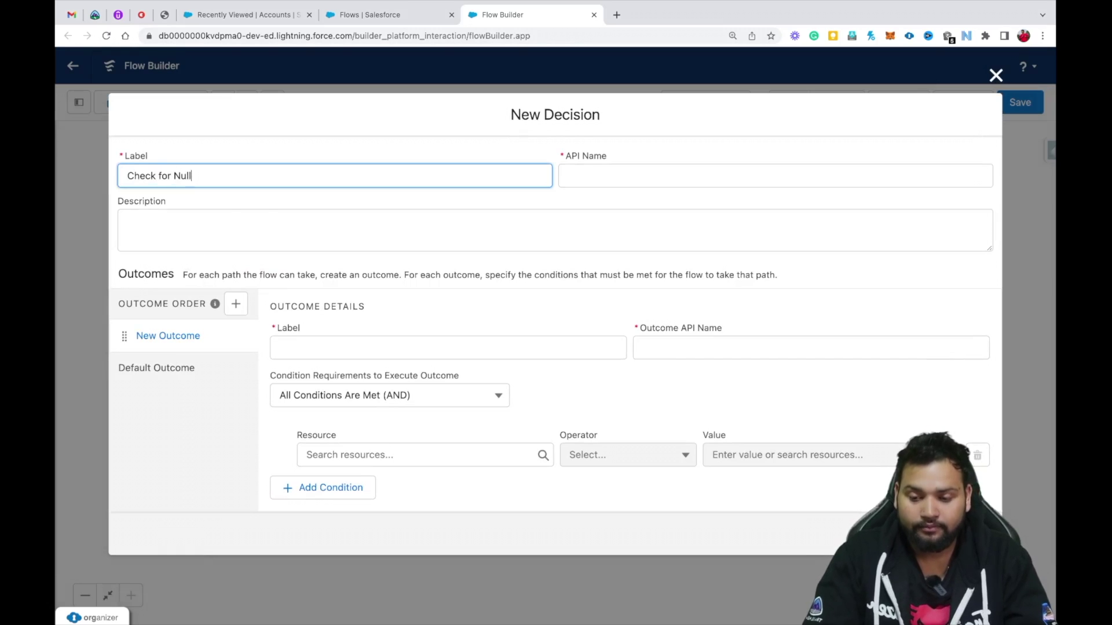
{"action": "left_click", "coordinate": [576, 175]}
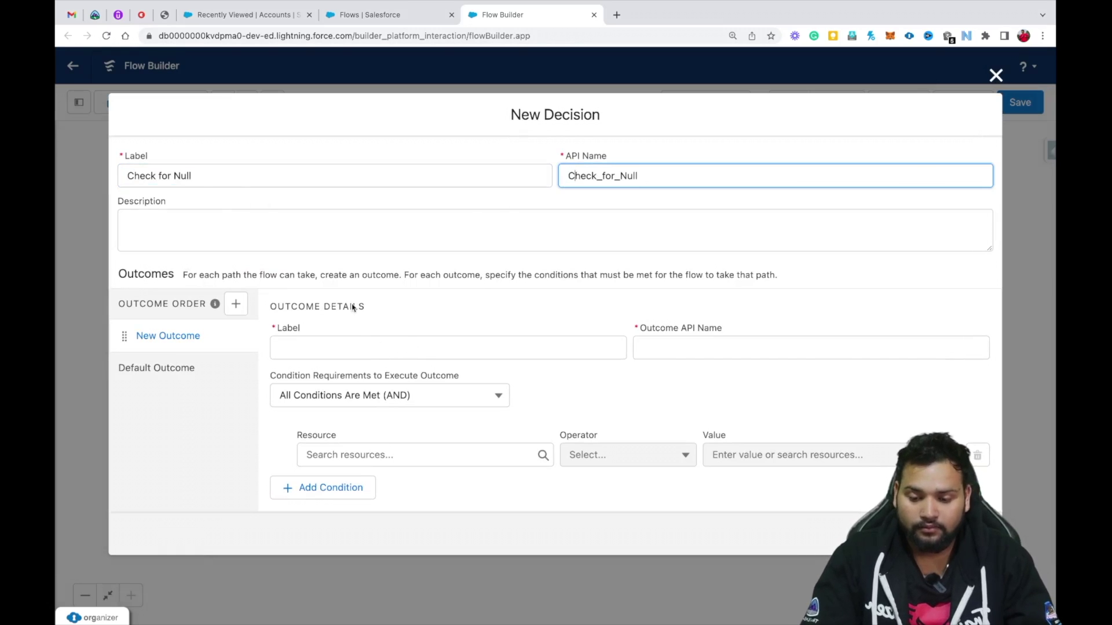
Rename the decision's label and API name to "Decisions".
{"action": "left_click_drag", "start_coordinate": [206, 177], "coordinate": [100, 175]}
{"action": "type", "text": "D"}
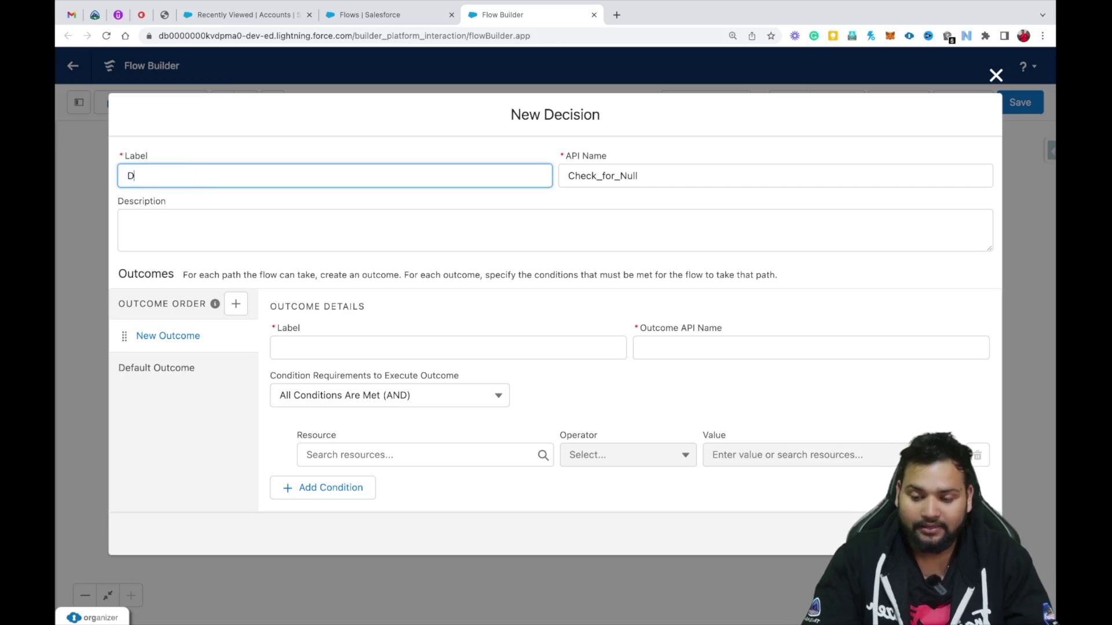
{"action": "type", "text": "ecision s"}
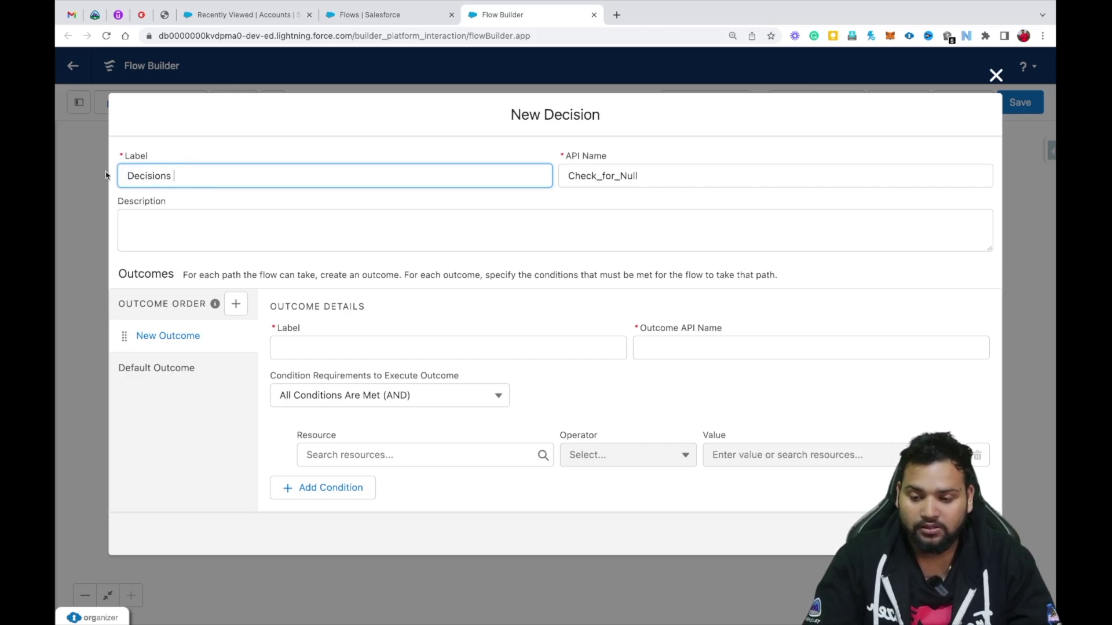
{"action": "double_click", "coordinate": [588, 175]}
{"action": "key", "text": "BackSpace"}
{"action": "left_click", "coordinate": [504, 175]}
{"action": "left_click", "coordinate": [633, 175]}
Label the decision's first outcome "Not Null" with the API name Not_Null.
{"action": "left_click", "coordinate": [311, 348]}
{"action": "type", "text": "Not Null"}
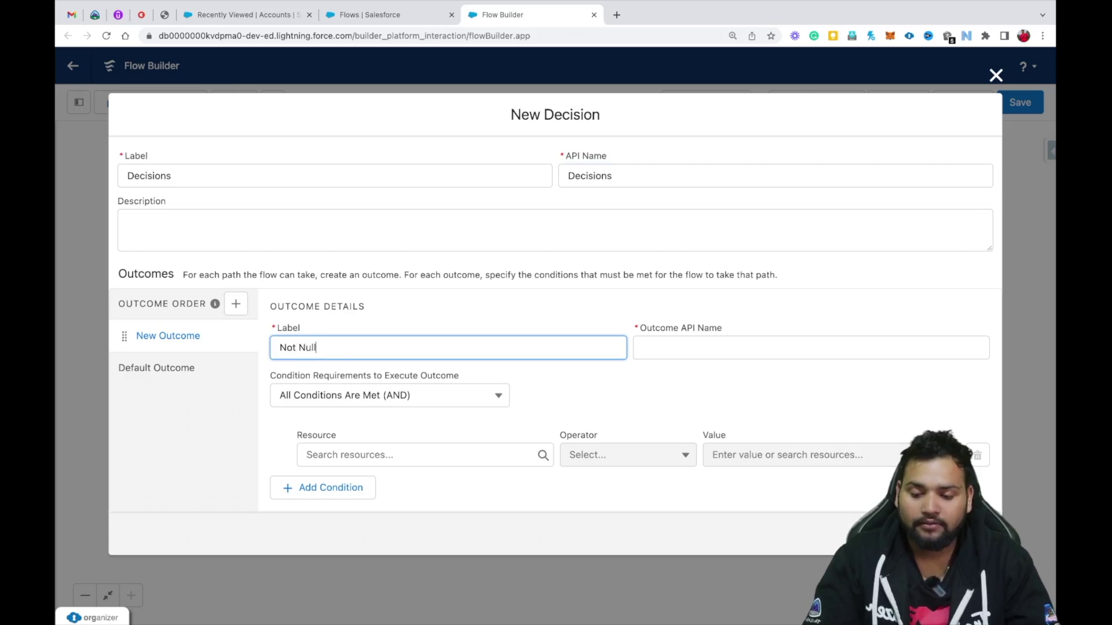
{"action": "left_click", "coordinate": [691, 347]}
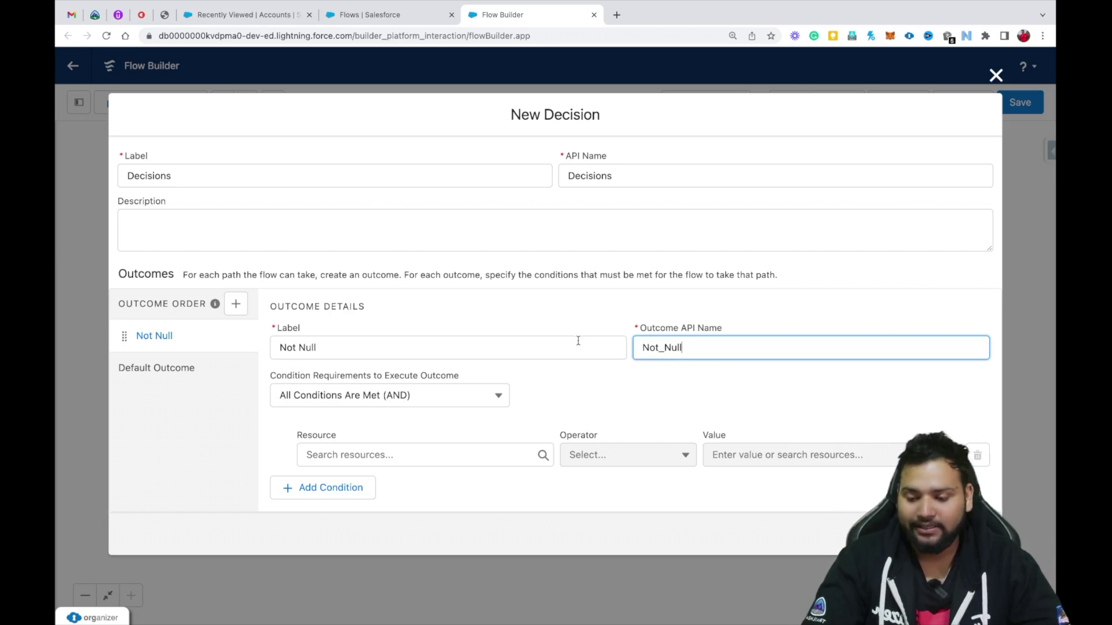
Set the Not Null outcome's condition to Contacts from Related_Contacts, Is Null, False.
{"action": "left_click", "coordinate": [359, 457]}
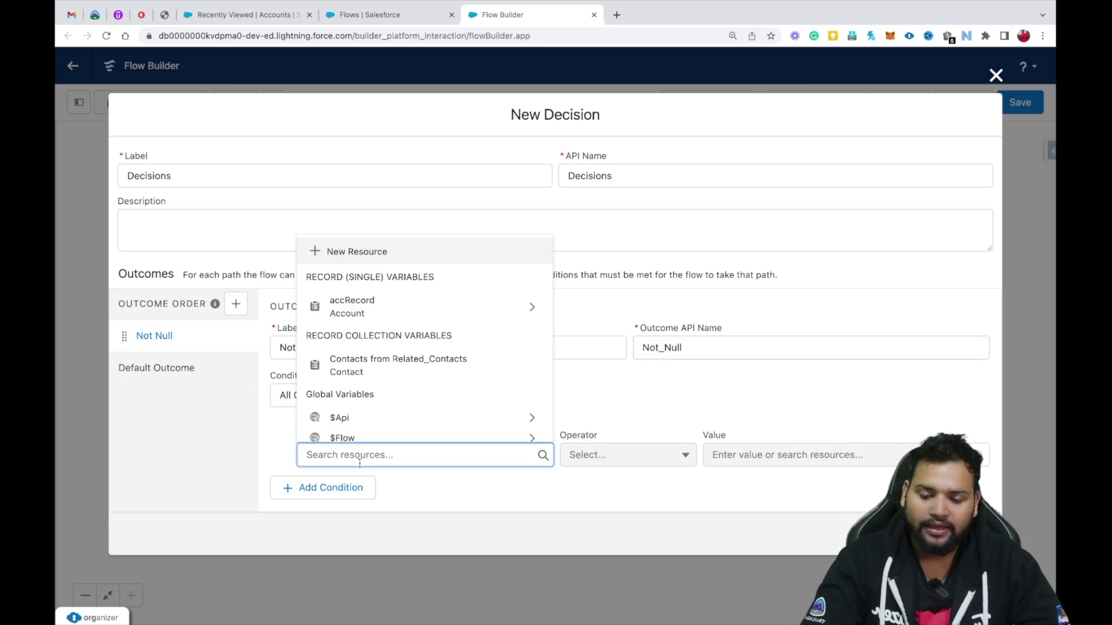
{"action": "left_click", "coordinate": [385, 369]}
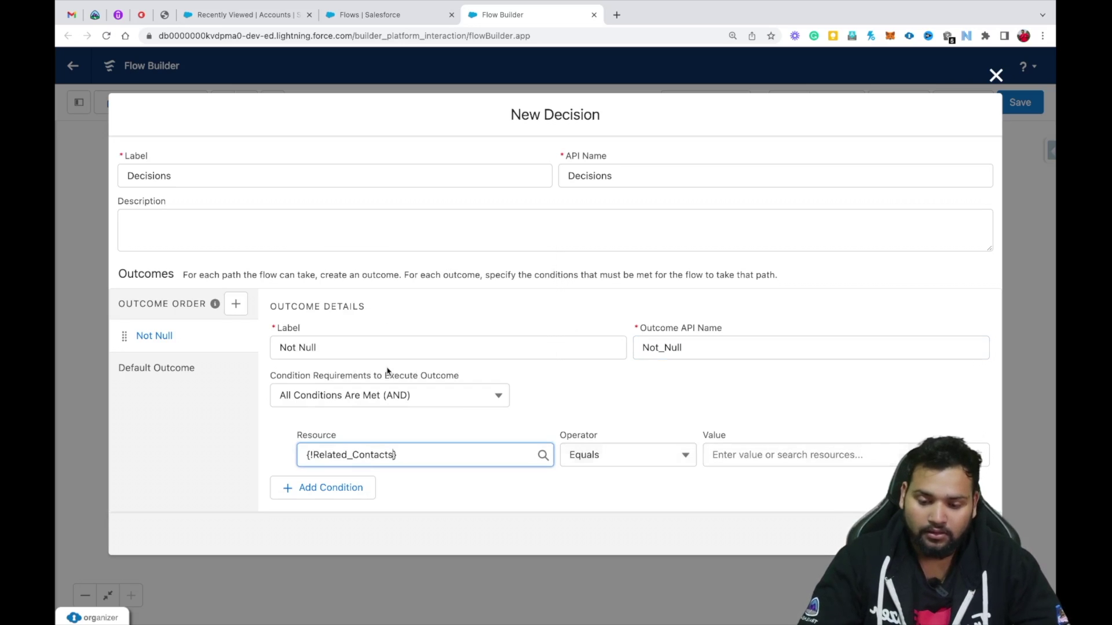
{"action": "left_click", "coordinate": [627, 459]}
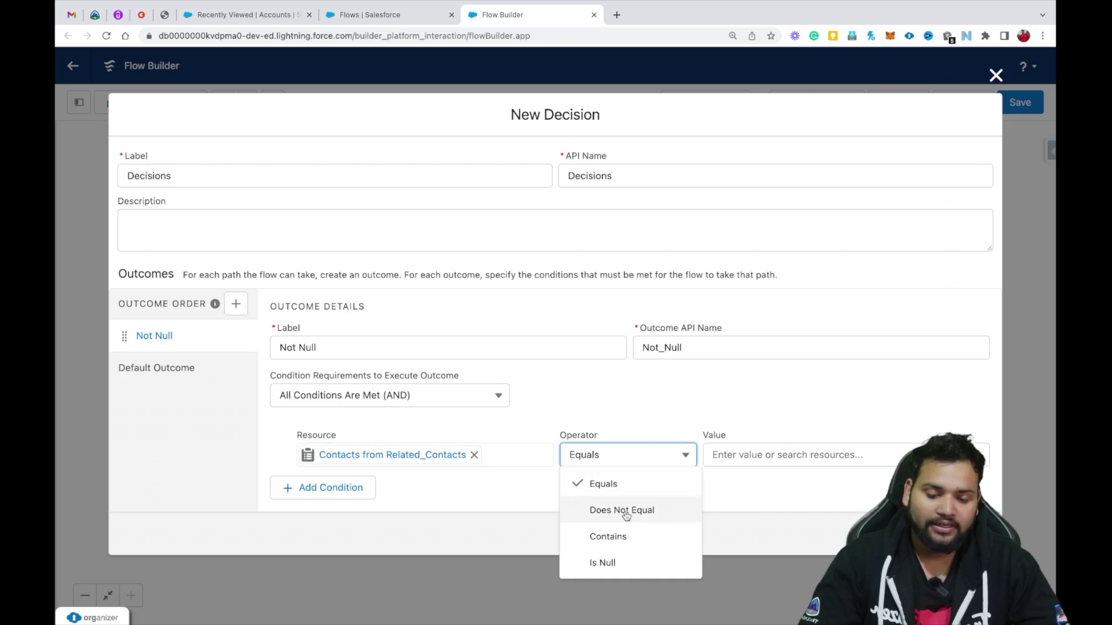
{"action": "left_click", "coordinate": [609, 562]}
{"action": "left_click", "coordinate": [765, 455]}
{"action": "type", "text": "false"}
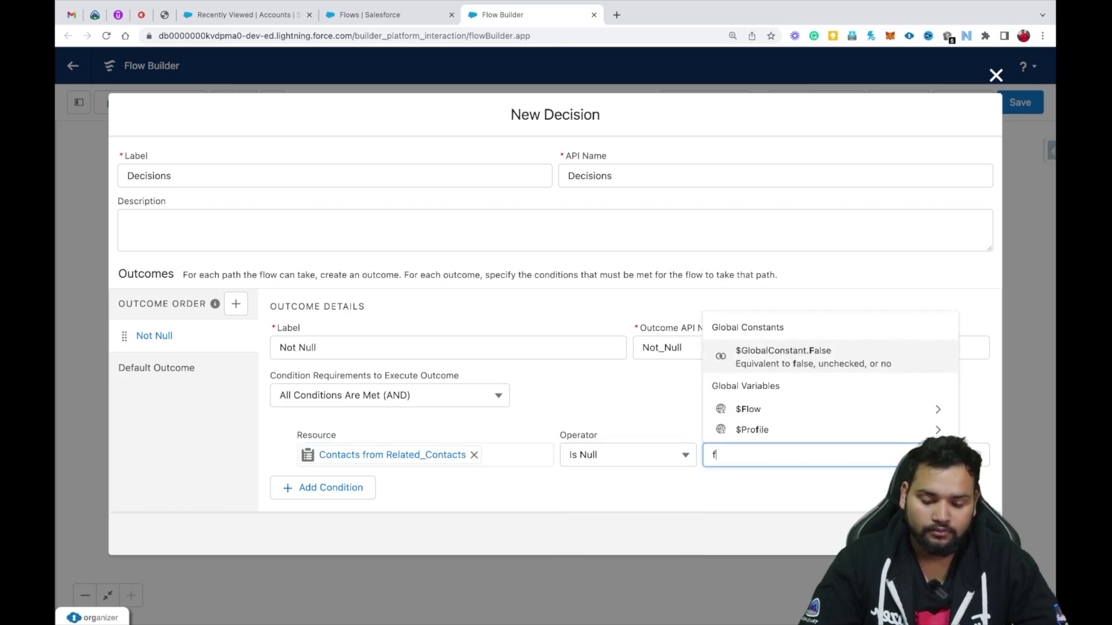
{"action": "left_click", "coordinate": [813, 424]}
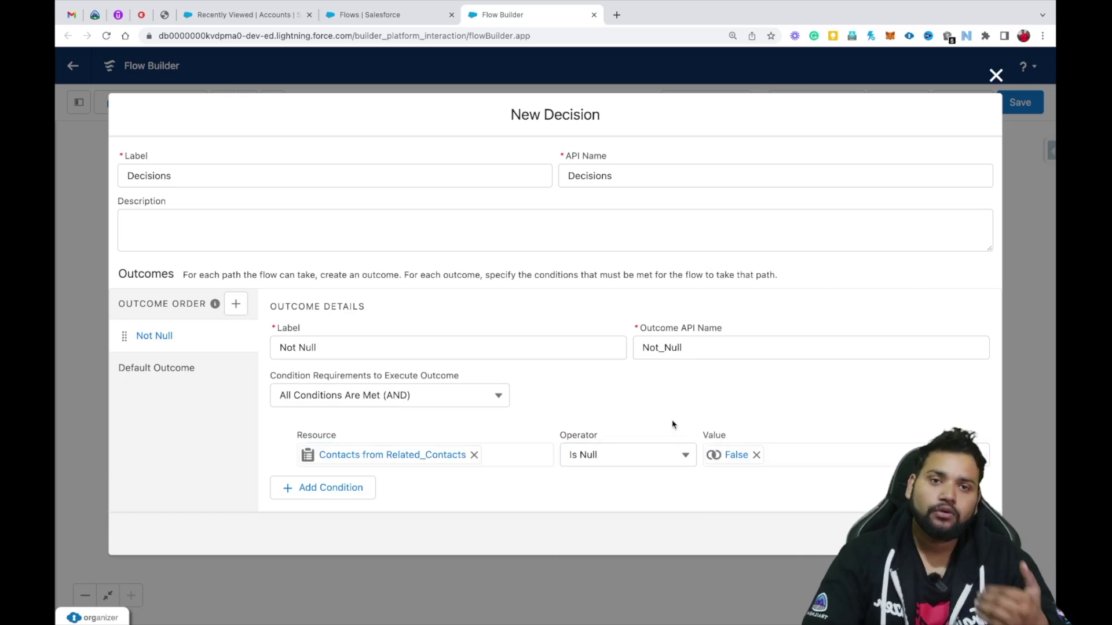
Add a second outcome to the decision labelled "Industry is Banking" with the API name Industry_is_Banking.
{"action": "left_click", "coordinate": [241, 307]}
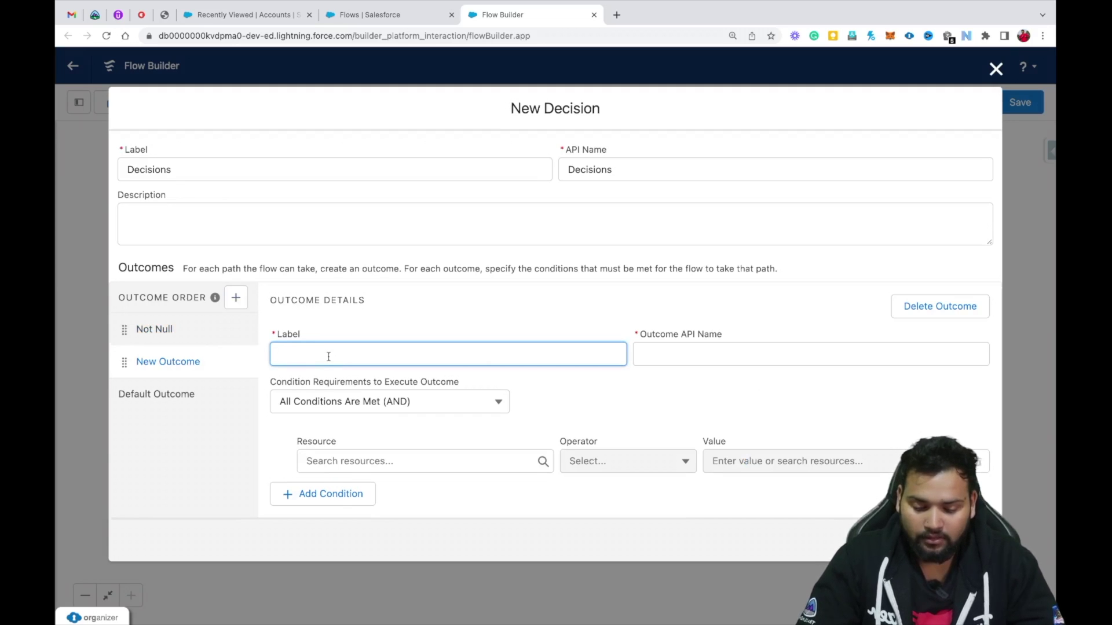
{"action": "type", "text": "Industry"}
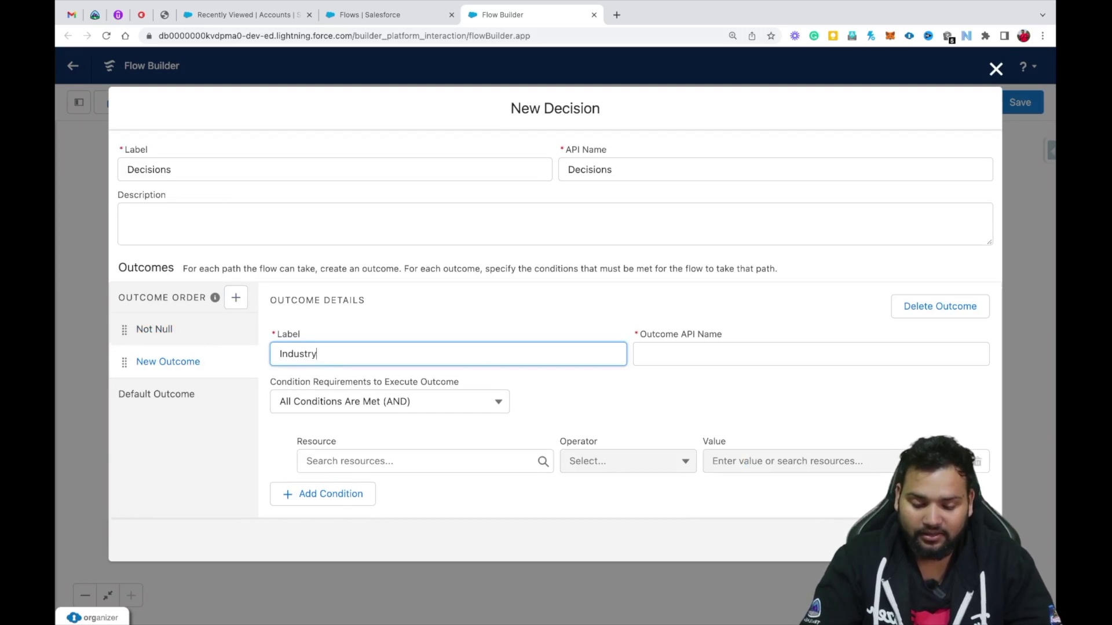
{"action": "type", "text": " is Banking"}
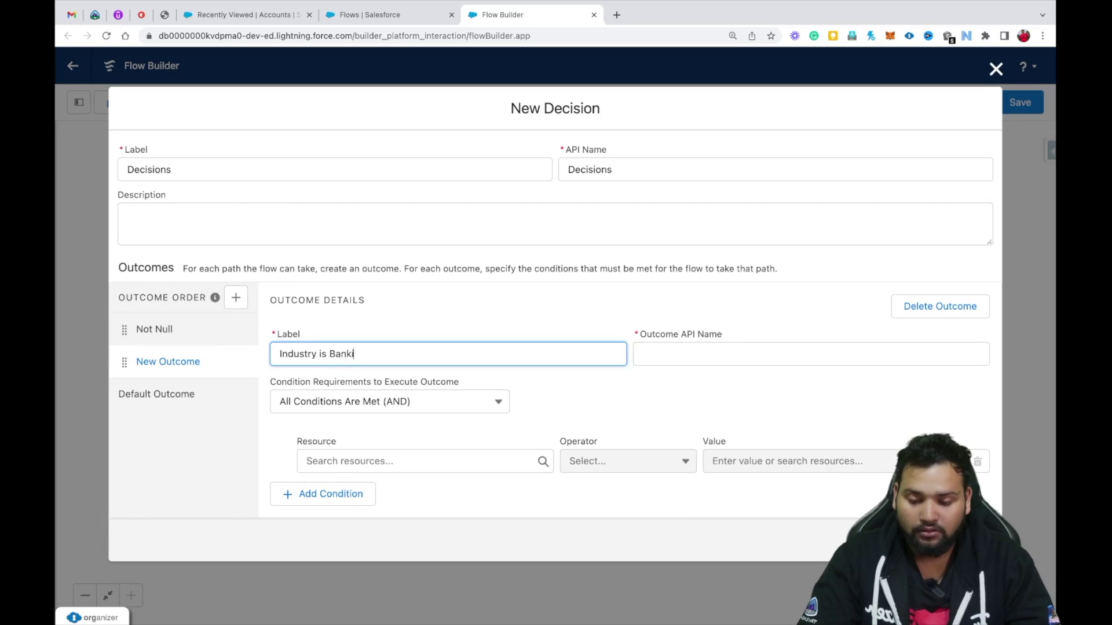
{"action": "left_click", "coordinate": [702, 359]}
{"action": "left_click", "coordinate": [655, 394]}
Set the Industry is Banking outcome's condition to accRecord > Industry, Equals, Banking, and finish the decision.
{"action": "left_click", "coordinate": [397, 461]}
{"action": "type", "text": "acc"}
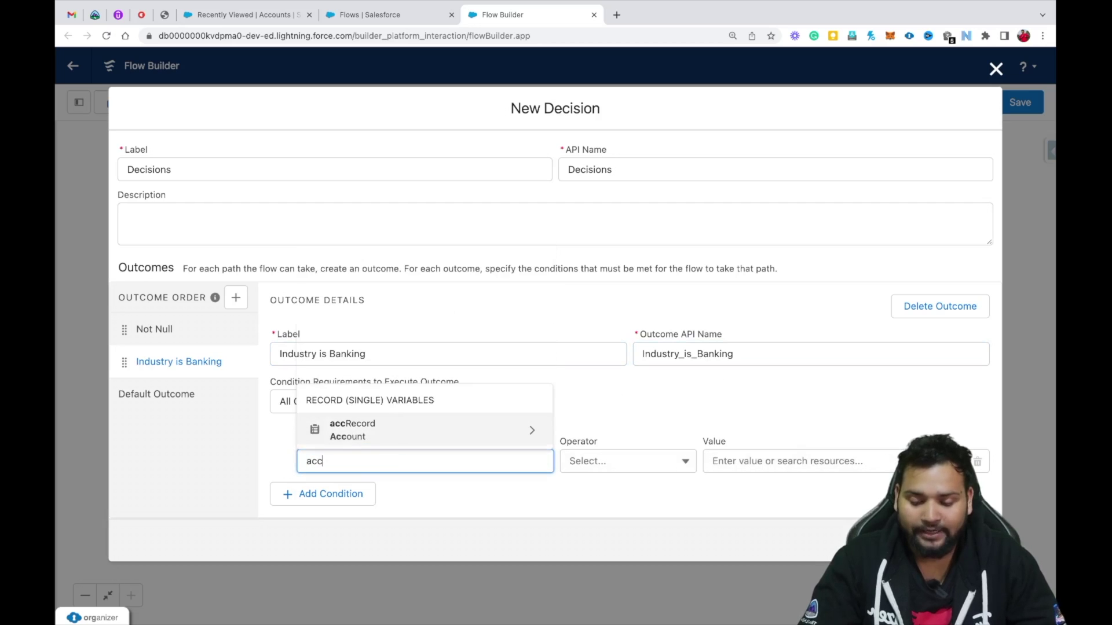
{"action": "left_click", "coordinate": [345, 430]}
{"action": "type", "text": "Ind"}
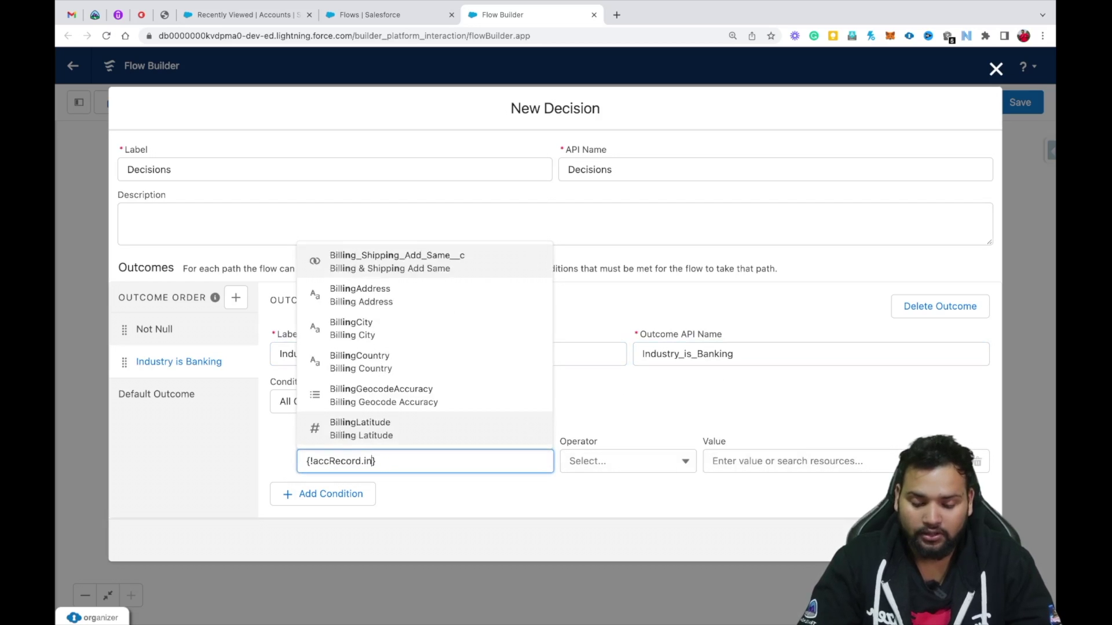
{"action": "left_click", "coordinate": [343, 425]}
{"action": "left_click", "coordinate": [736, 470]}
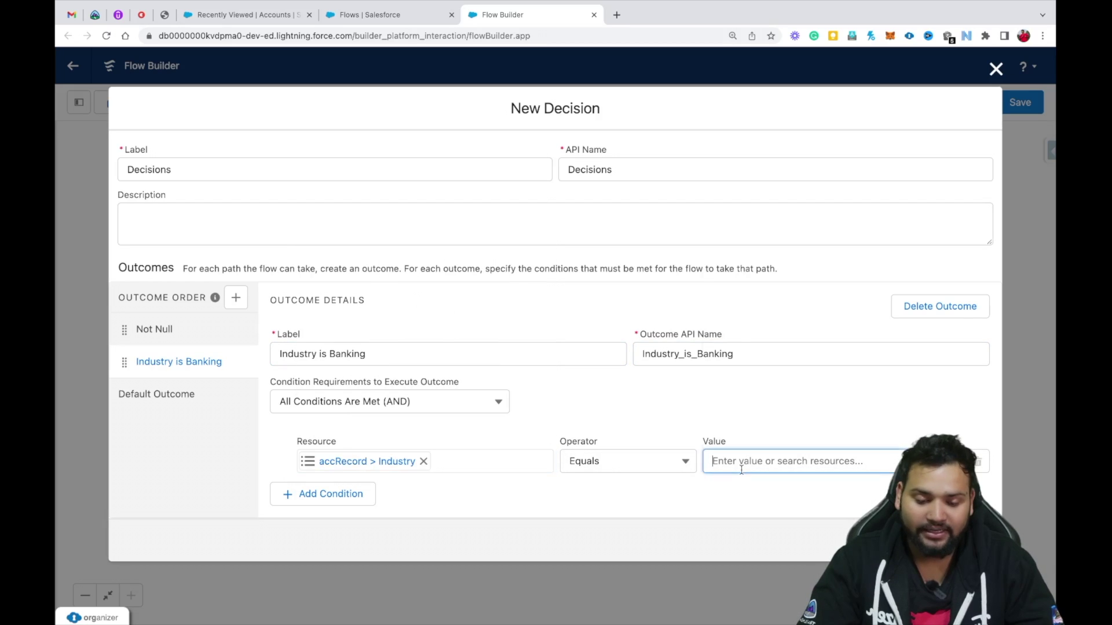
{"action": "type", "text": "bank"}
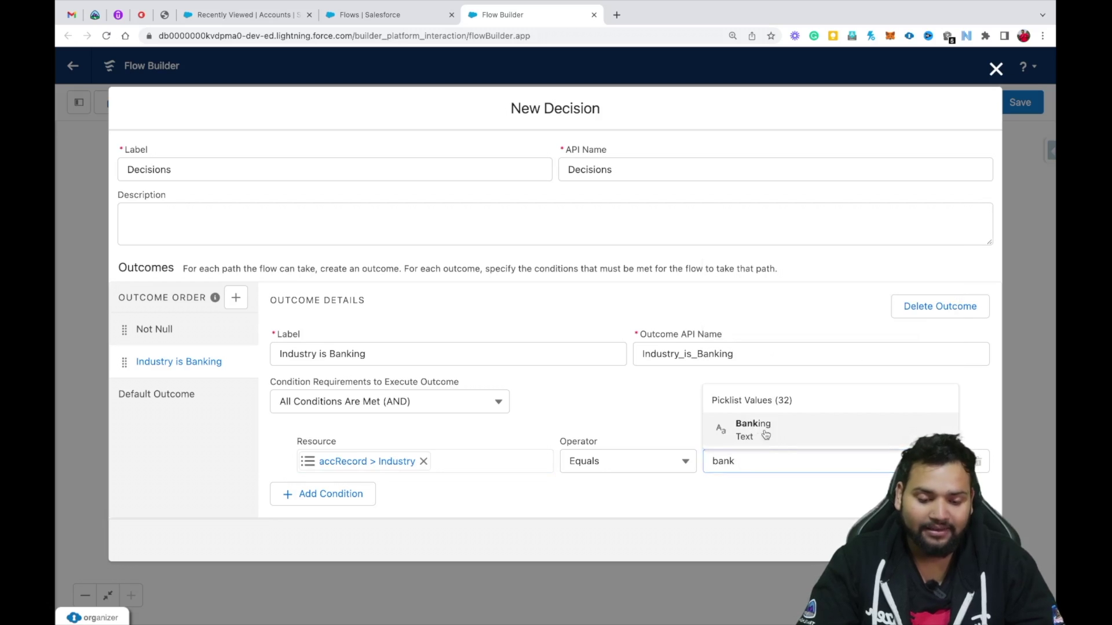
{"action": "left_click", "coordinate": [734, 429]}
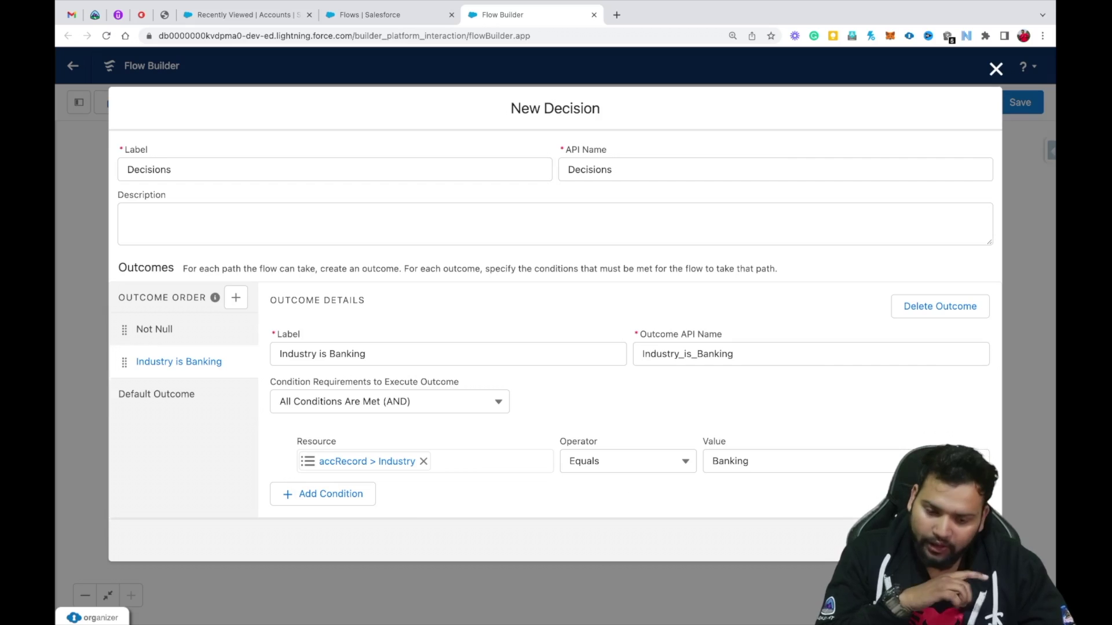
{"action": "left_click", "coordinate": [968, 540]}
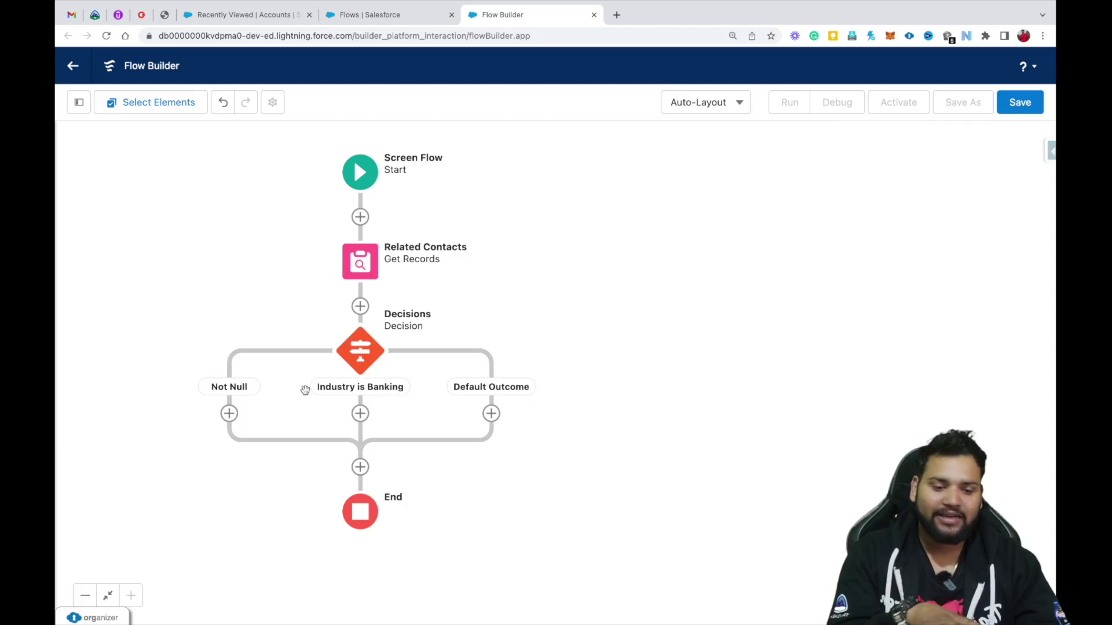
Add a Screen element on the Not Null path and place a Text input component on it.
{"action": "left_click", "coordinate": [229, 414]}
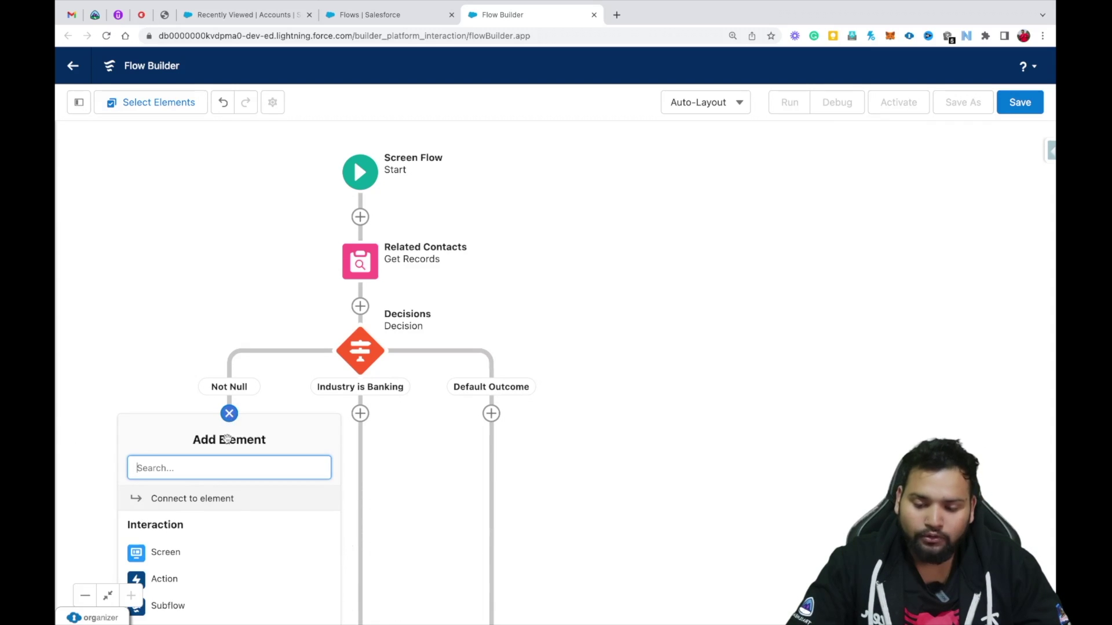
{"action": "left_click", "coordinate": [162, 553]}
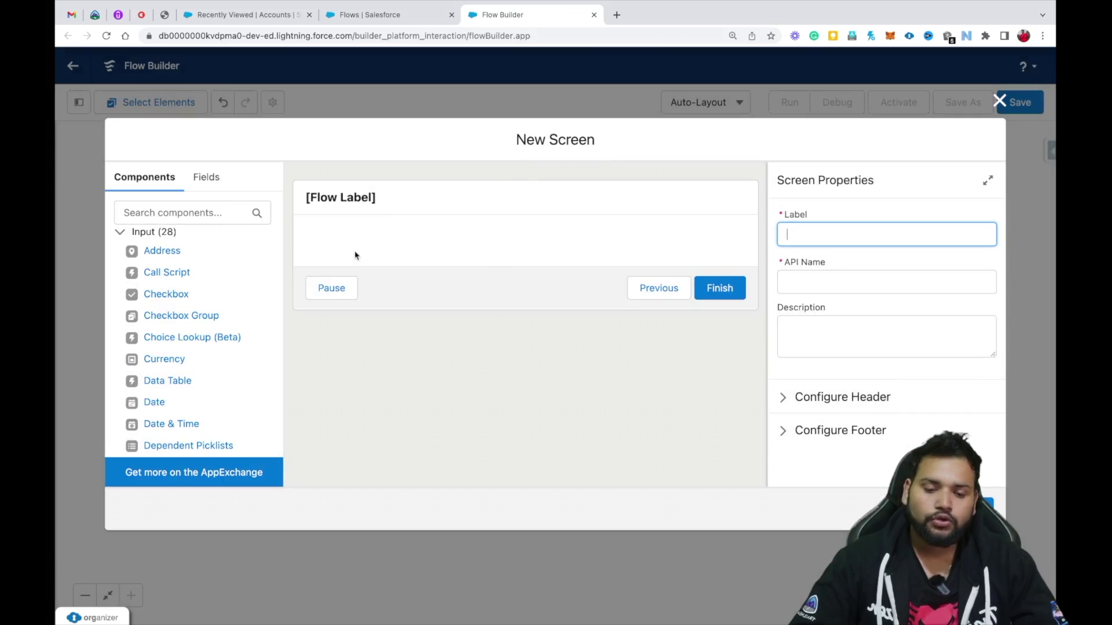
{"action": "left_click", "coordinate": [185, 212]}
{"action": "type", "text": "text"}
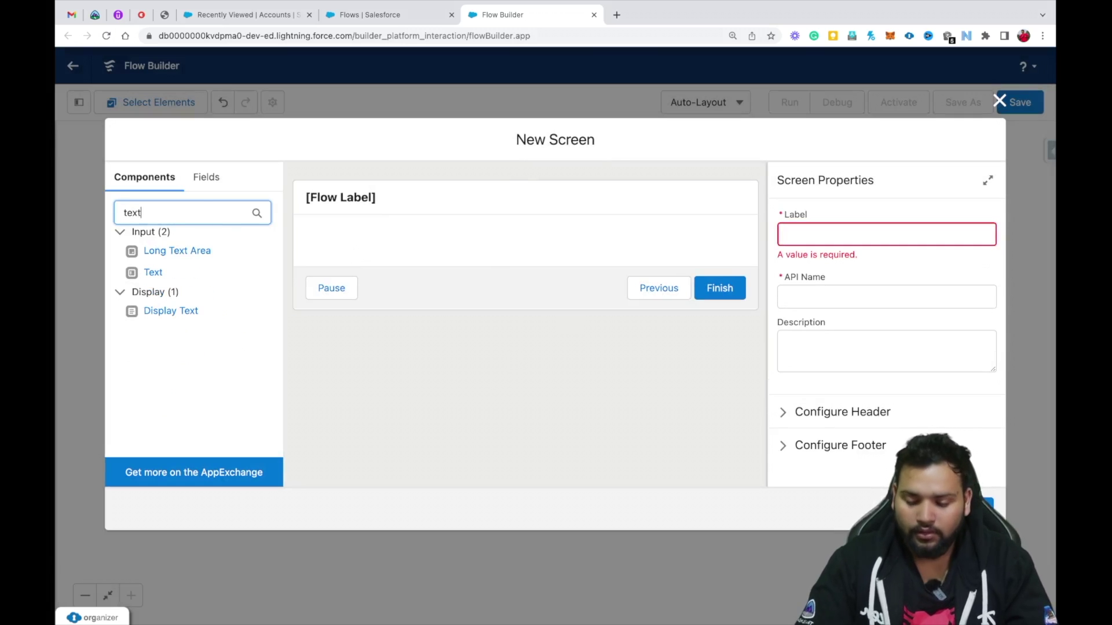
{"action": "left_click_drag", "start_coordinate": [154, 272], "coordinate": [393, 239]}
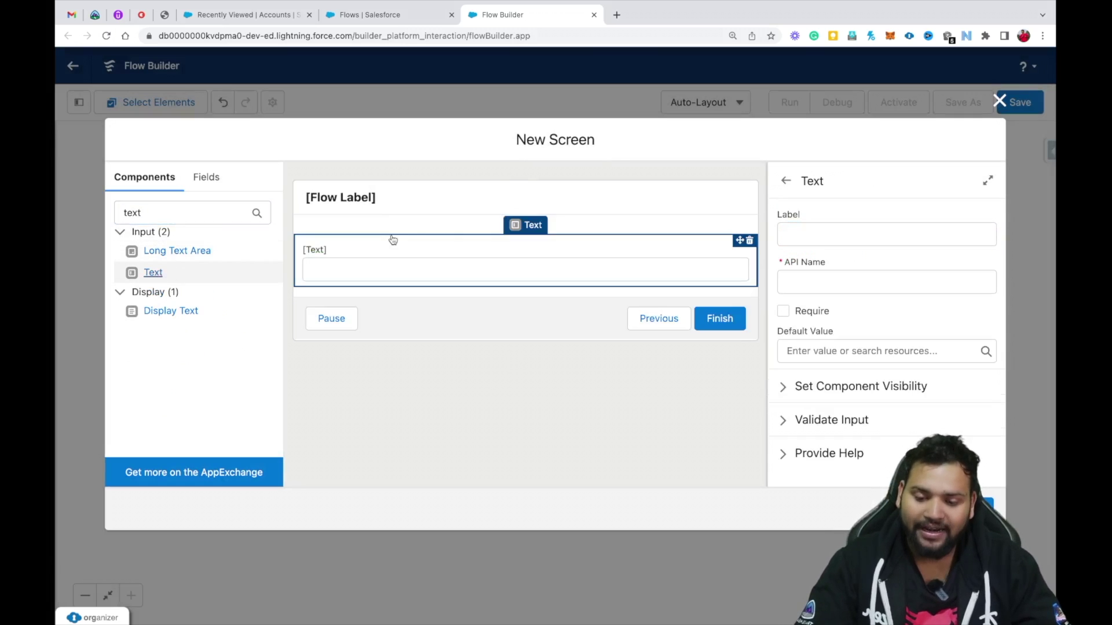
Label the Text component "Related Contacts" with the API name Related_Contacts0.
{"action": "left_click", "coordinate": [834, 236]}
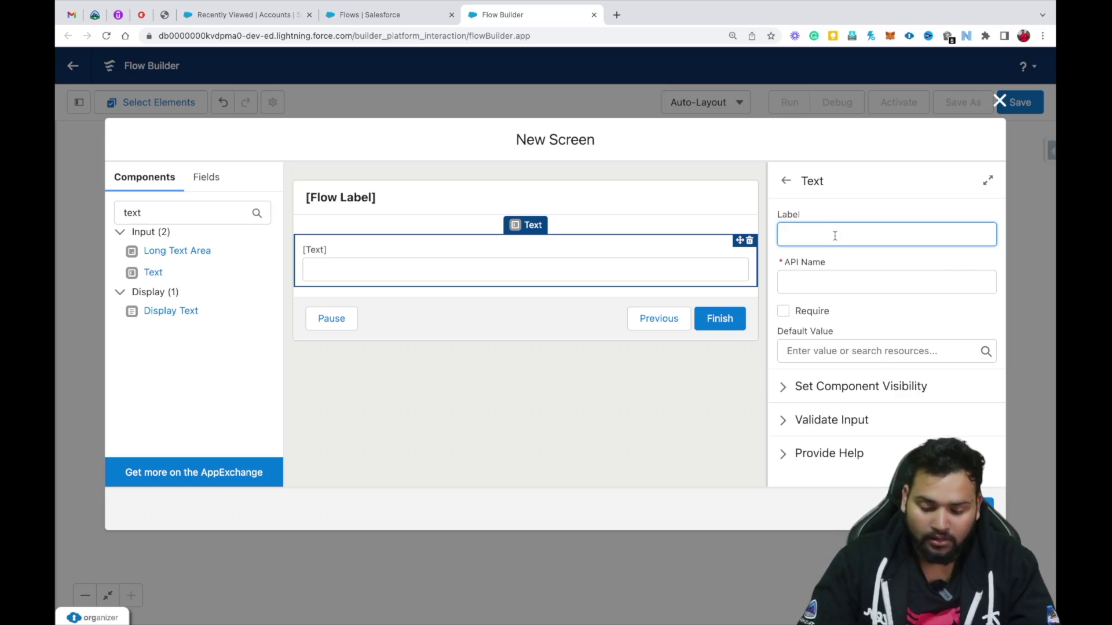
{"action": "type", "text": "R"}
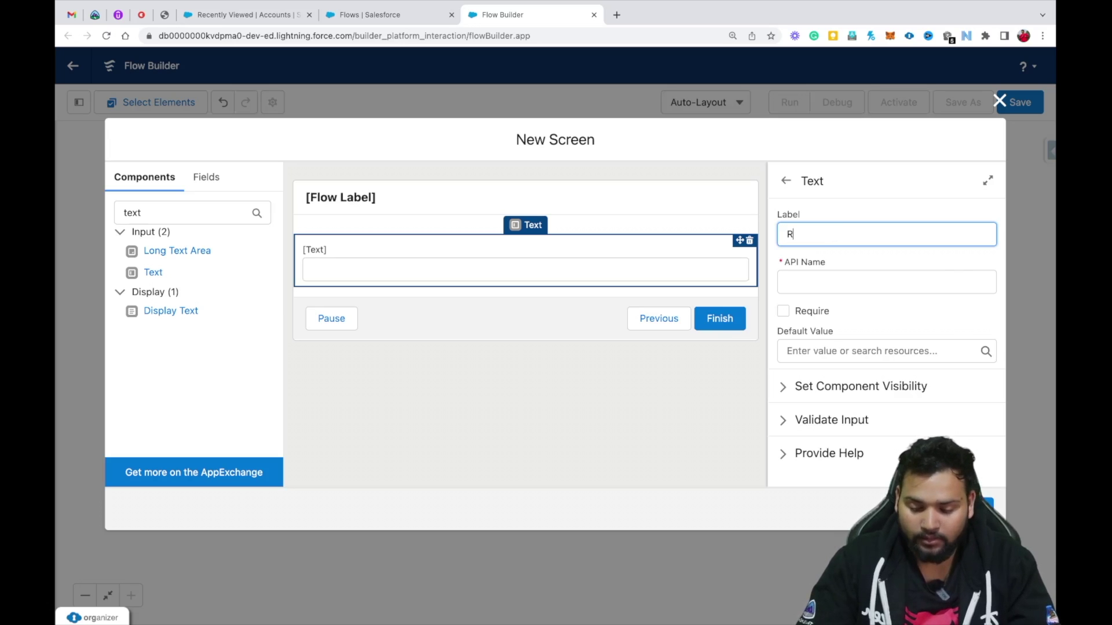
{"action": "type", "text": "elated Contacts"}
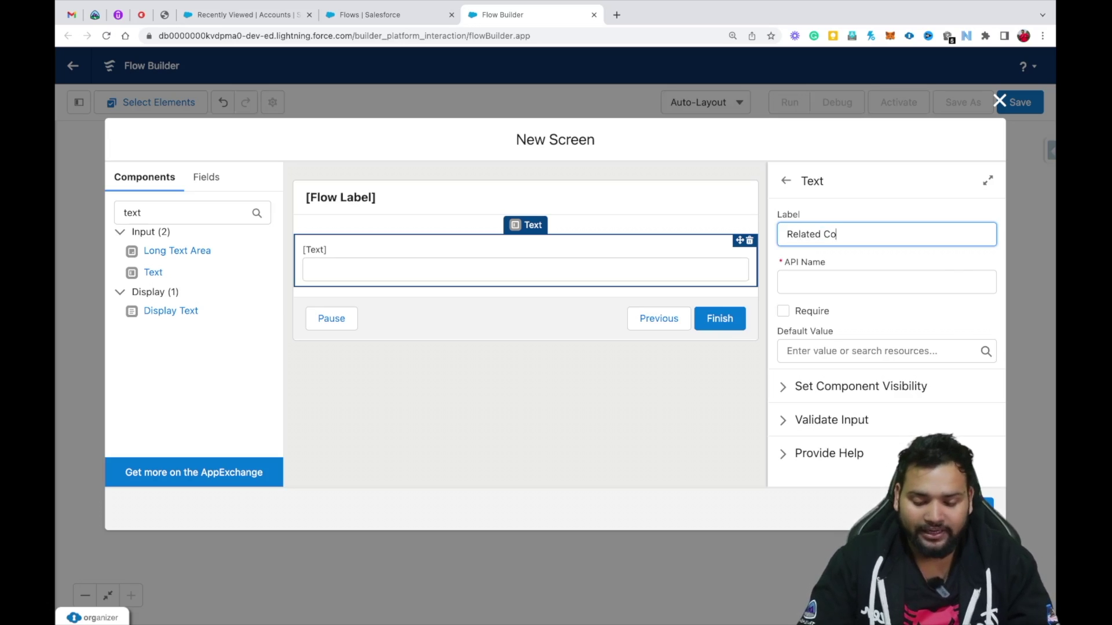
{"action": "left_click", "coordinate": [851, 281]}
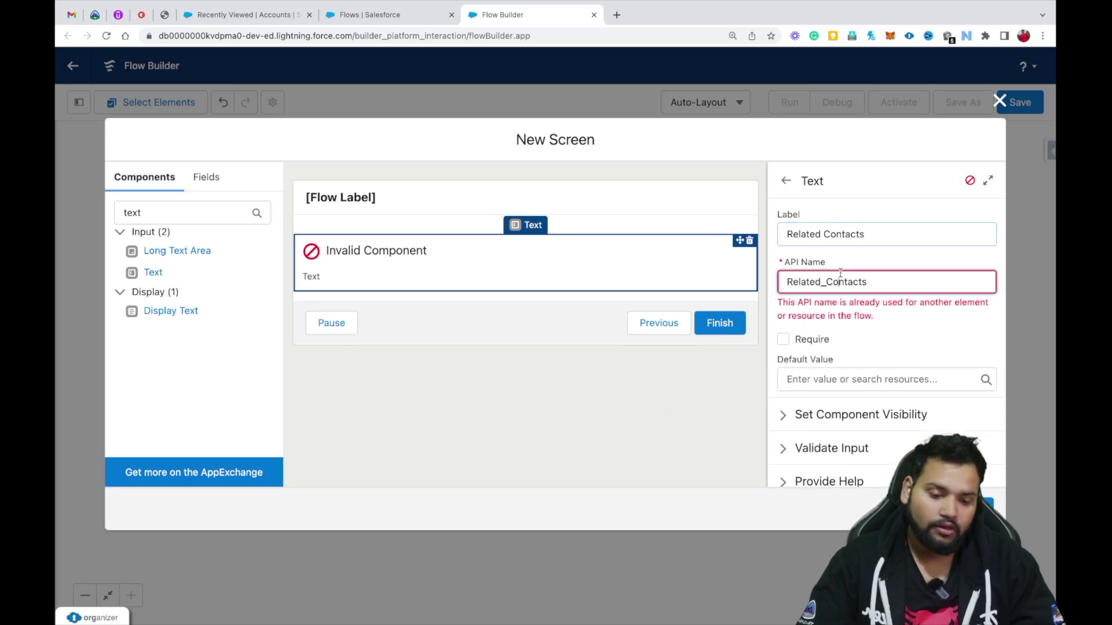
{"action": "type", "text": "0"}
{"action": "left_click", "coordinate": [862, 253]}
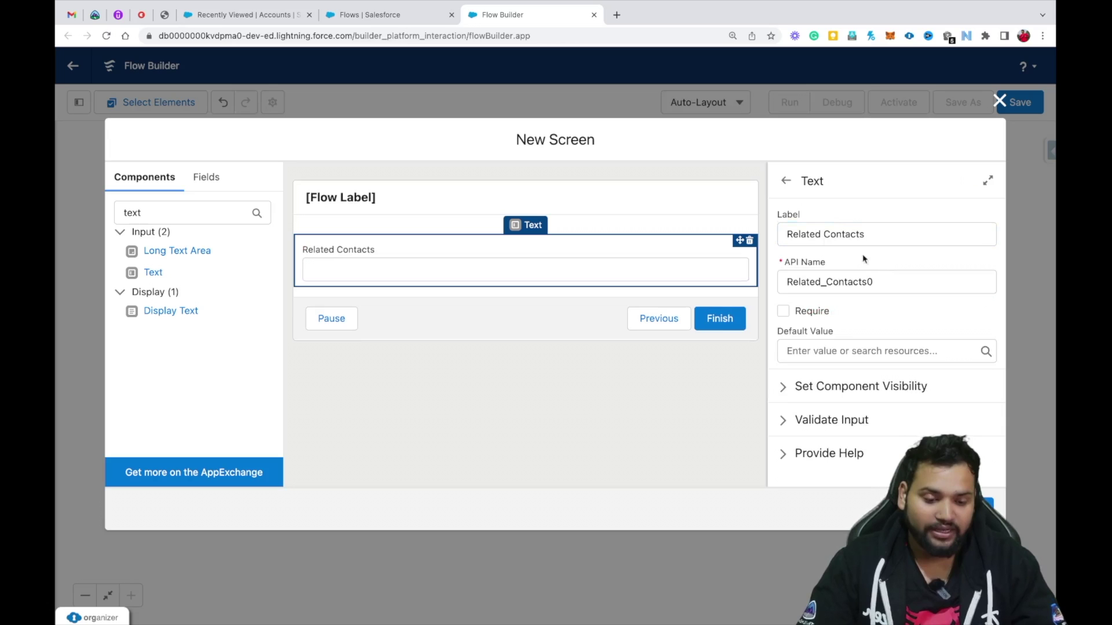
Label the new screen "Screen 1" with the API name Screen_1 and finish the element.
{"action": "left_click", "coordinate": [521, 190]}
{"action": "left_click", "coordinate": [823, 235]}
{"action": "type", "text": "Screen 1"}
{"action": "left_click", "coordinate": [846, 298]}
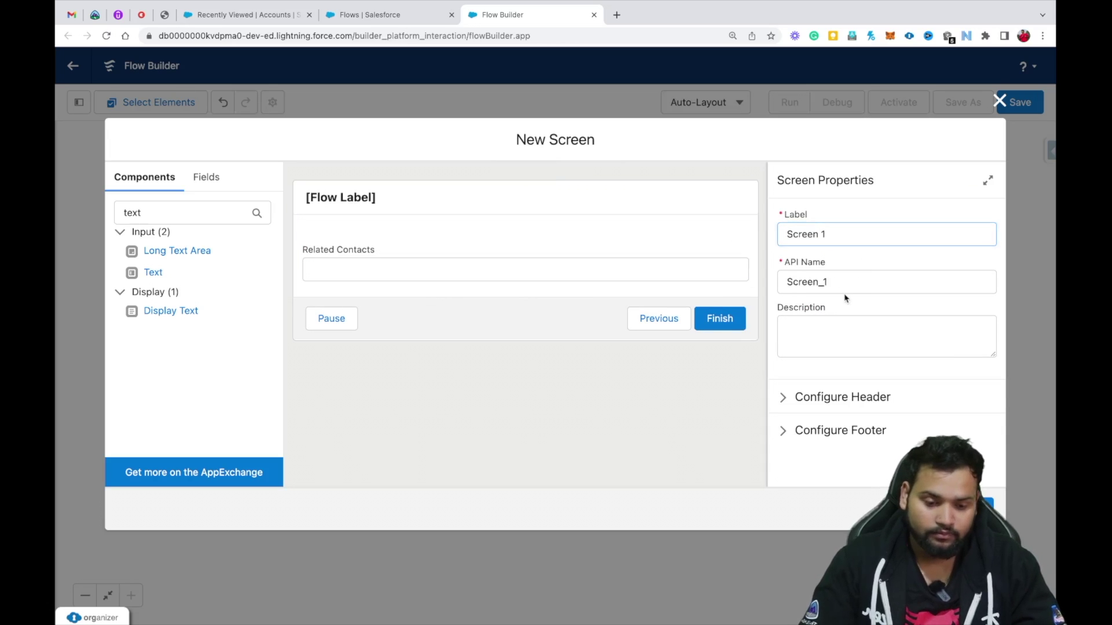
{"action": "left_click", "coordinate": [978, 508]}
Copy the Screen 1 element and paste it onto the Industry is Banking path.
{"action": "left_click", "coordinate": [195, 457]}
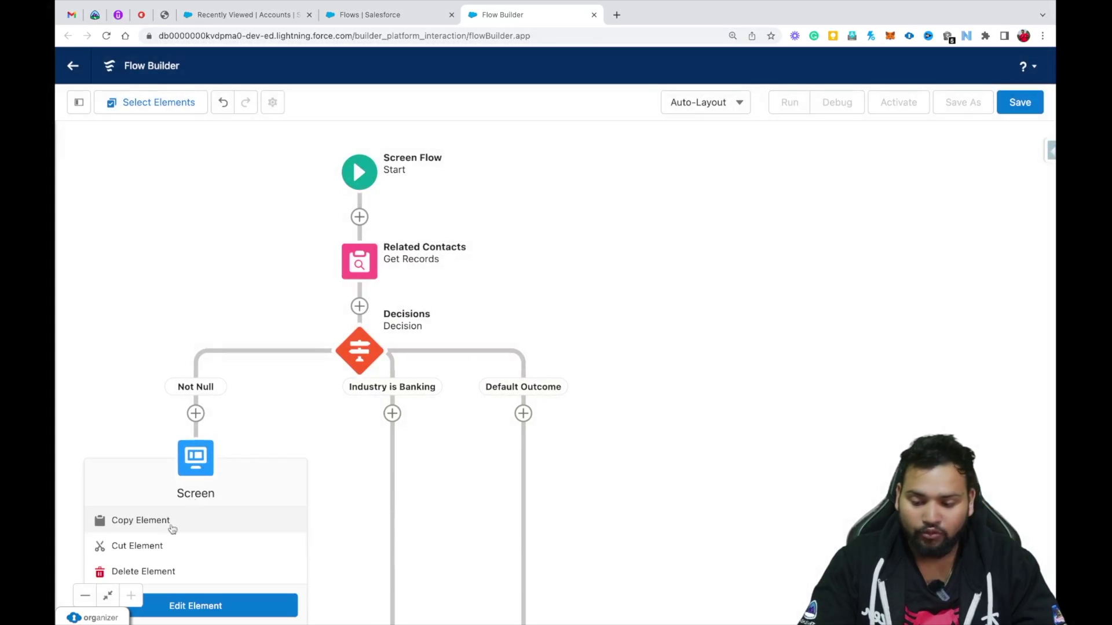
{"action": "left_click", "coordinate": [145, 522]}
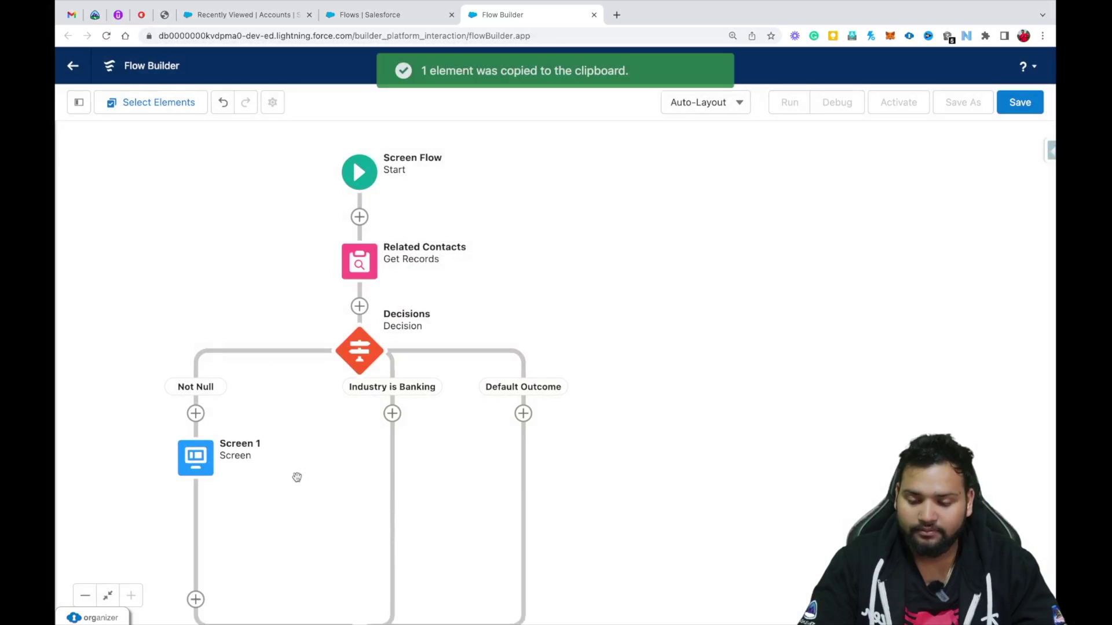
{"action": "left_click", "coordinate": [392, 414]}
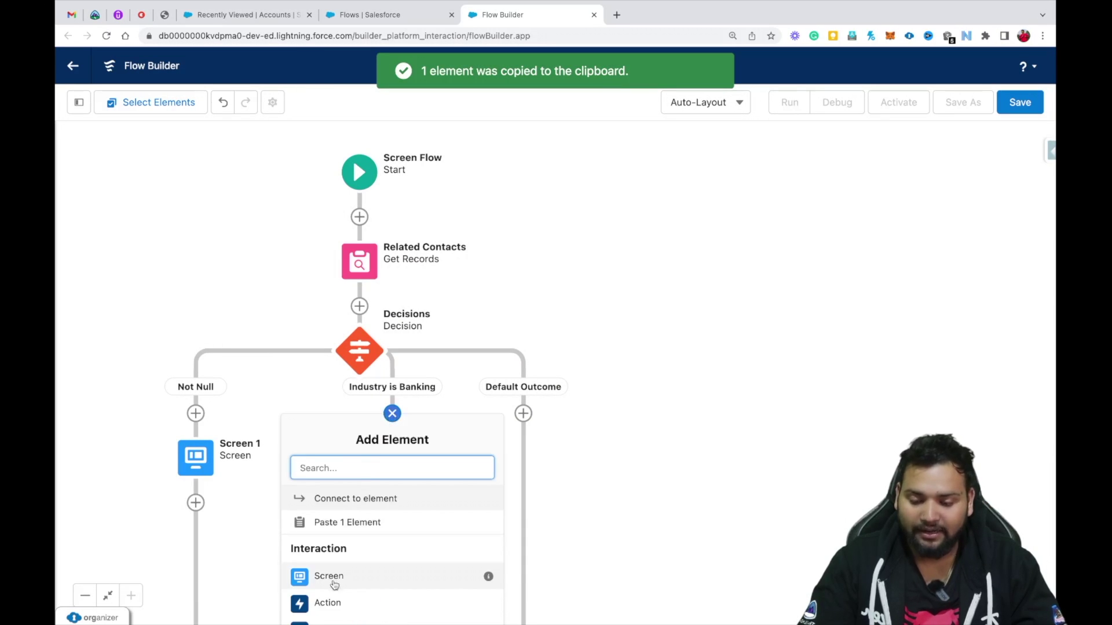
{"action": "left_click", "coordinate": [350, 522]}
Rename the pasted screen on the Industry is Banking path to "Screen 2" with the API name Screen_2.
{"action": "double_click", "coordinate": [359, 454]}
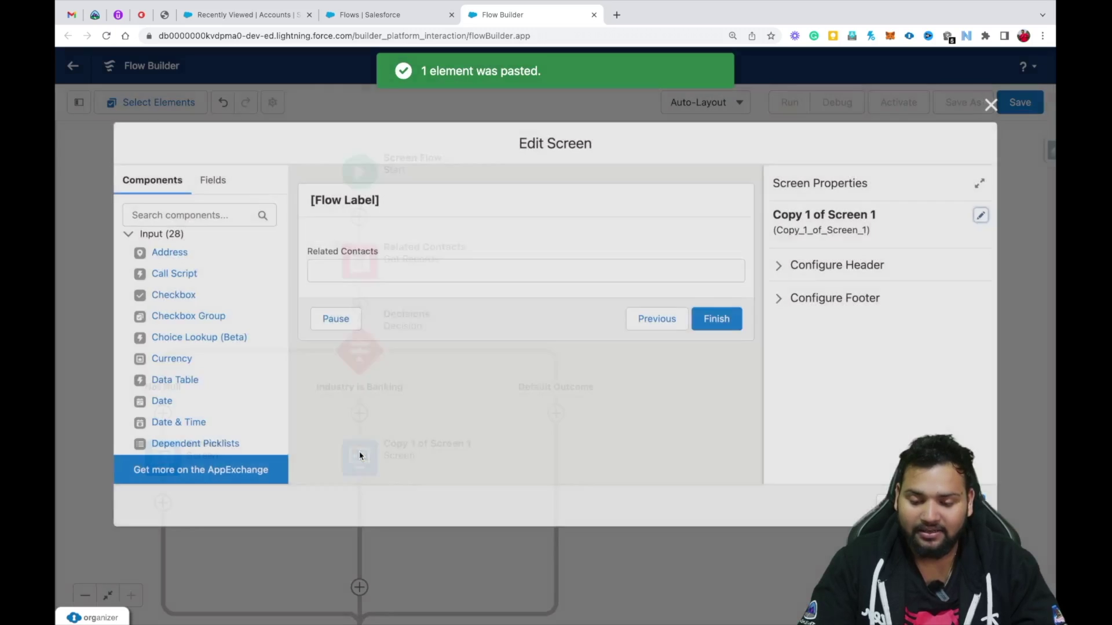
{"action": "left_click", "coordinate": [988, 217]}
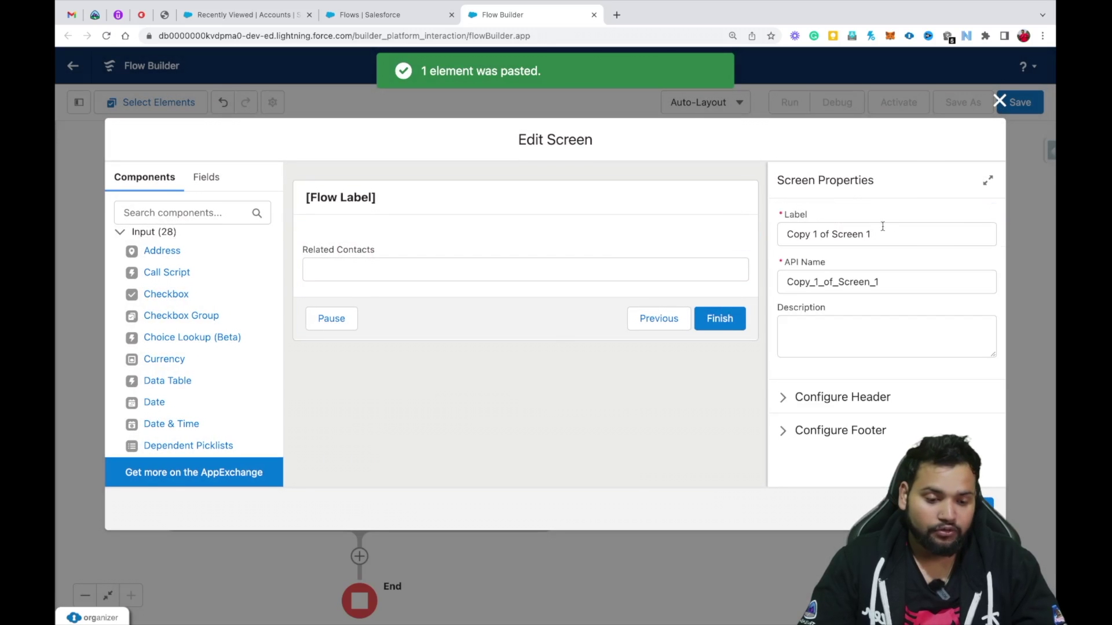
{"action": "left_click", "coordinate": [834, 234]}
{"action": "key", "text": "BackSpace"}
{"action": "key", "text": "BackSpace"}
{"action": "key", "text": "BackSpace"}
{"action": "key", "text": "BackSpace"}
{"action": "key", "text": "BackSpace"}
{"action": "key", "text": "BackSpace"}
{"action": "key", "text": "BackSpace"}
{"action": "key", "text": "BackSpace"}
{"action": "key", "text": "BackSpace"}
{"action": "key", "text": "BackSpace"}
{"action": "key", "text": "End"}
{"action": "key", "text": "BackSpace"}
{"action": "type", "text": "2"}
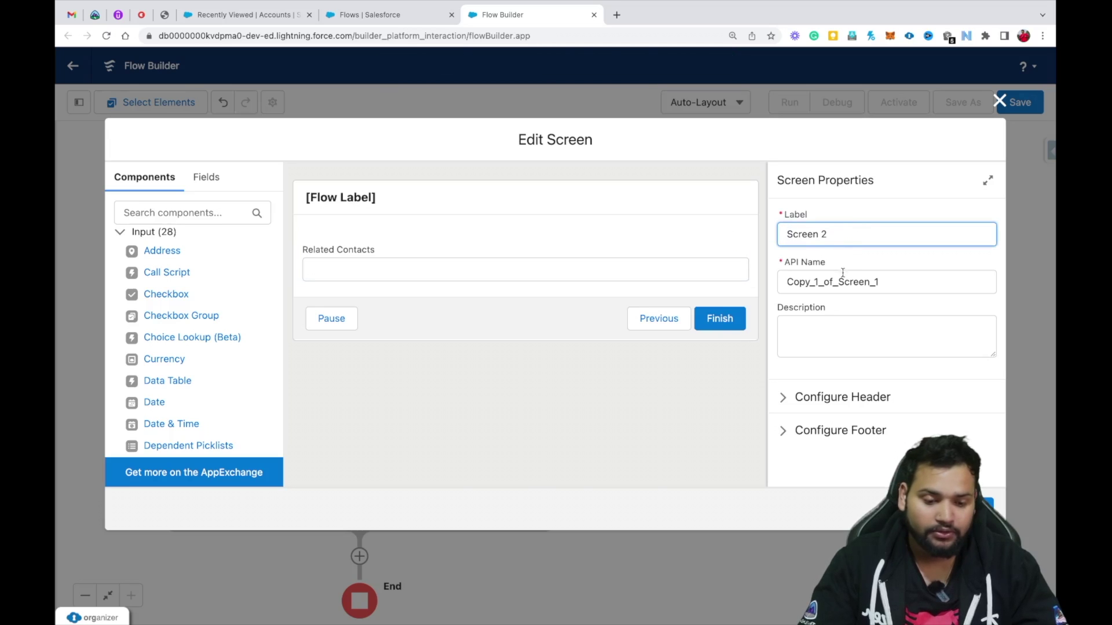
{"action": "double_click", "coordinate": [874, 283]}
{"action": "key", "text": "BackSpace"}
{"action": "left_click", "coordinate": [851, 234]}
{"action": "left_click", "coordinate": [847, 278]}
Change the label of Screen 2's Text component to "Industry is Banking" and finish editing the screen.
{"action": "left_click", "coordinate": [529, 270]}
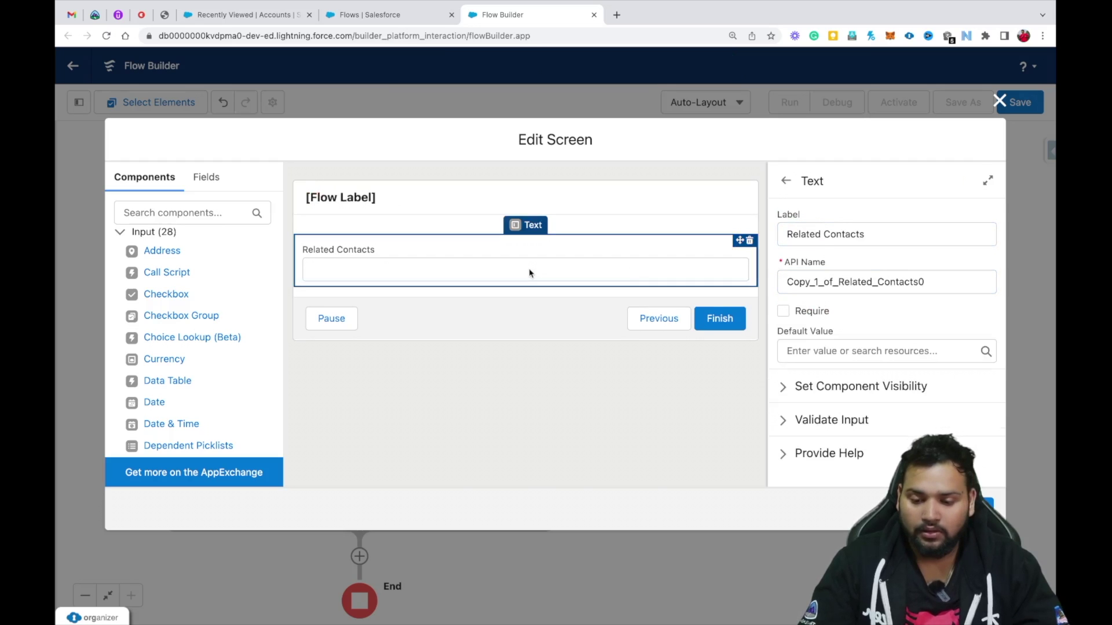
{"action": "left_click", "coordinate": [903, 234]}
{"action": "key", "text": "ctrl+a"}
{"action": "key", "text": "BackSpace"}
{"action": "type", "text": "Industry is"}
{"action": "type", "text": " B"}
{"action": "key", "text": "BackSpace"}
{"action": "type", "text": "Banking"}
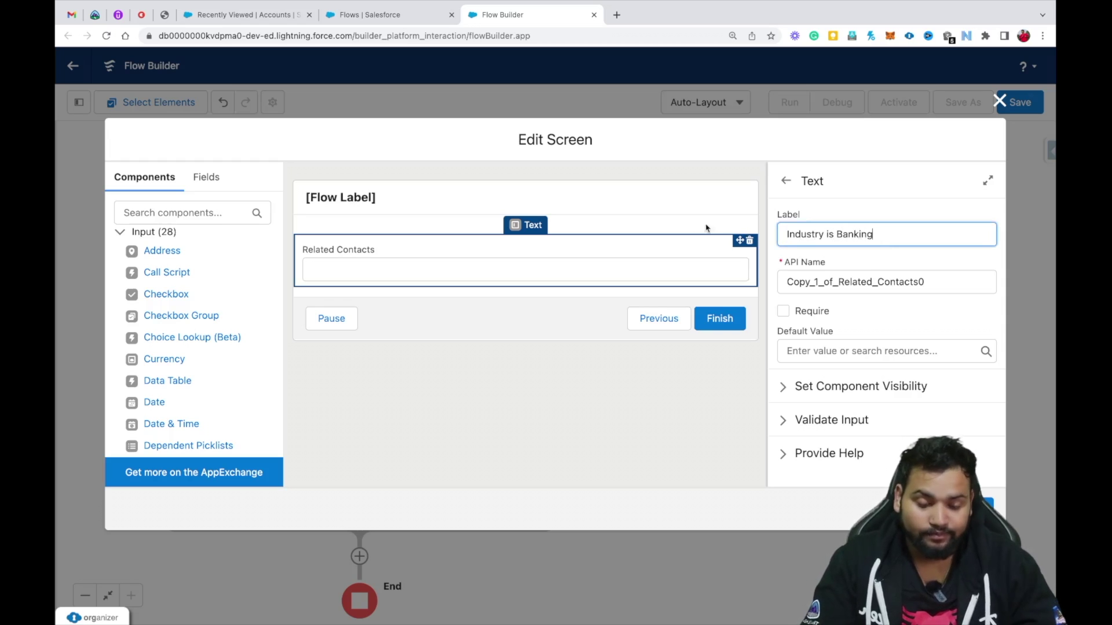
{"action": "left_click", "coordinate": [881, 206]}
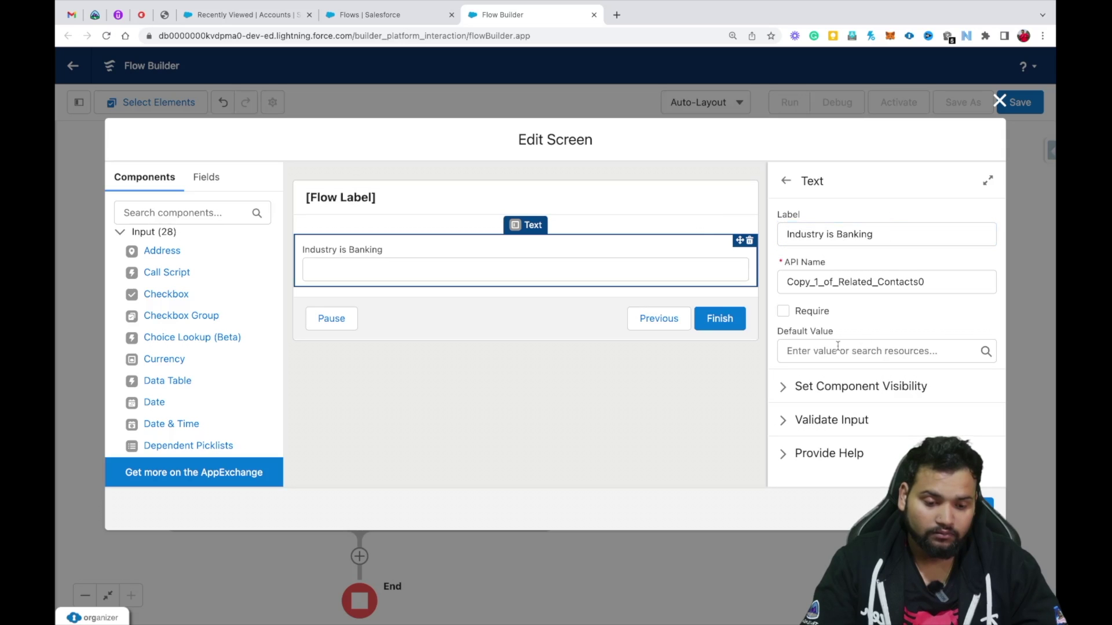
{"action": "left_click", "coordinate": [987, 505]}
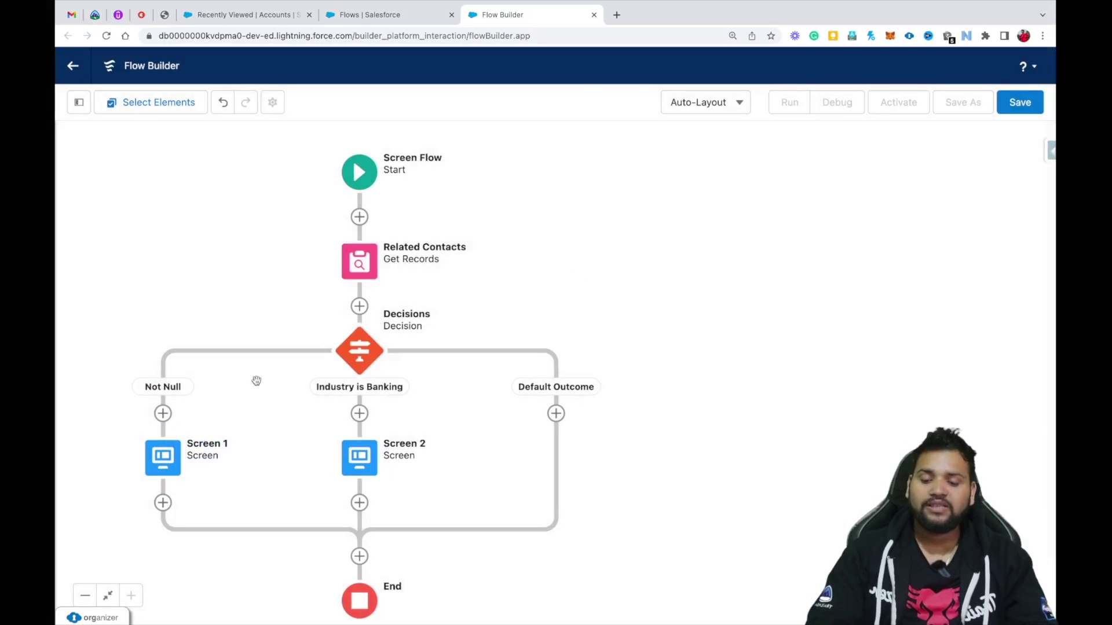
Reopen Screen 2 to check the properties of its Text component, leaving it without changes.
{"action": "double_click", "coordinate": [359, 457]}
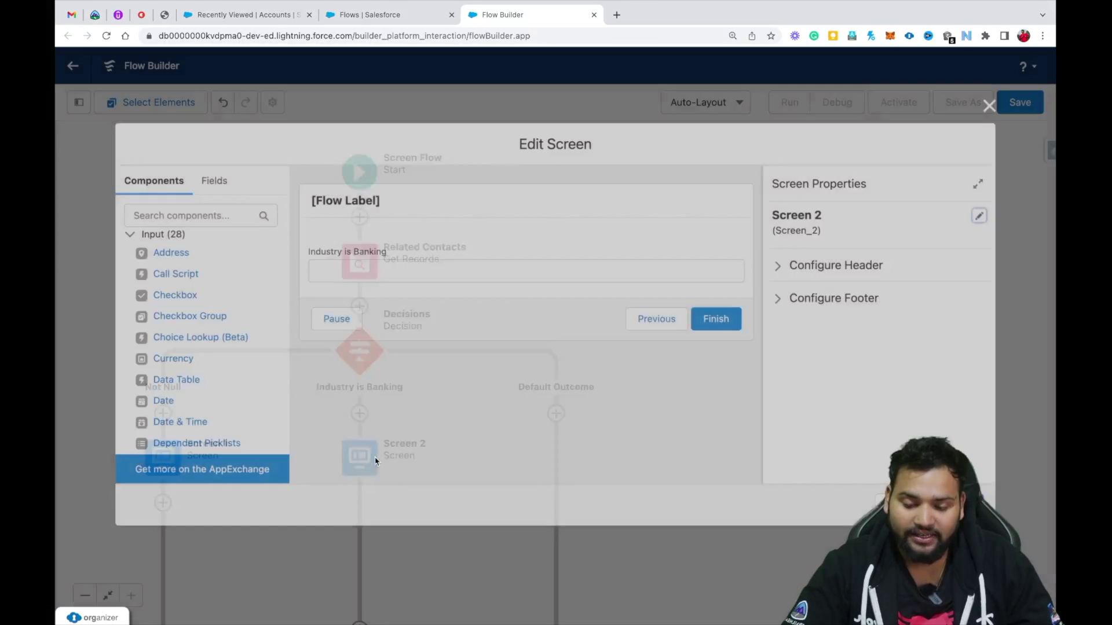
{"action": "left_click", "coordinate": [451, 258]}
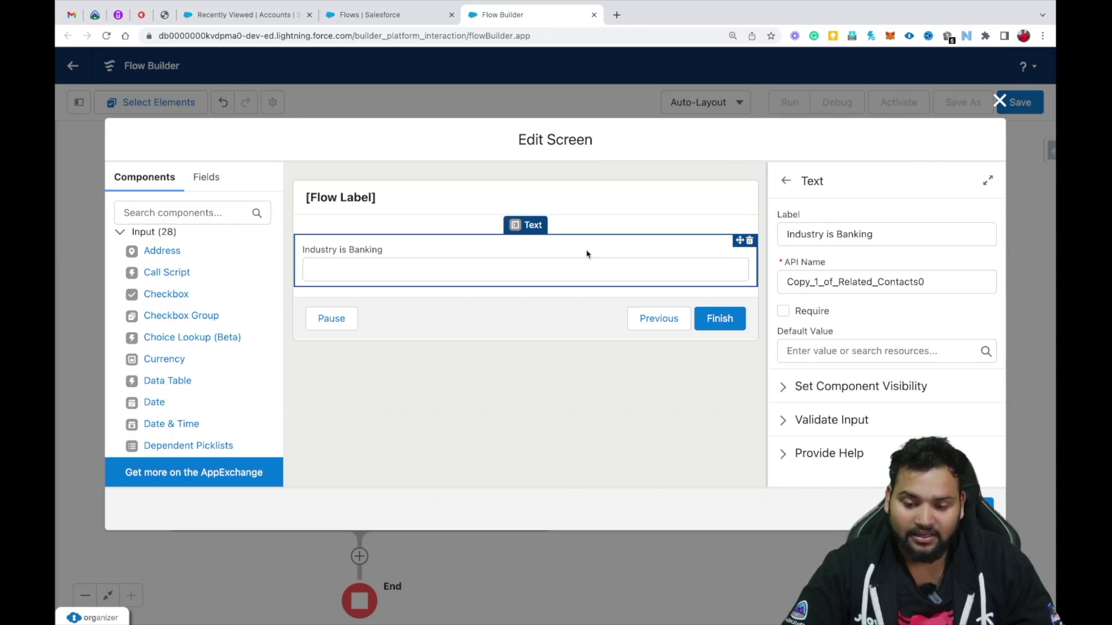
{"action": "left_click", "coordinate": [998, 102]}
Try to save the flow with the label and API name "Demo".
{"action": "left_click", "coordinate": [1016, 102]}
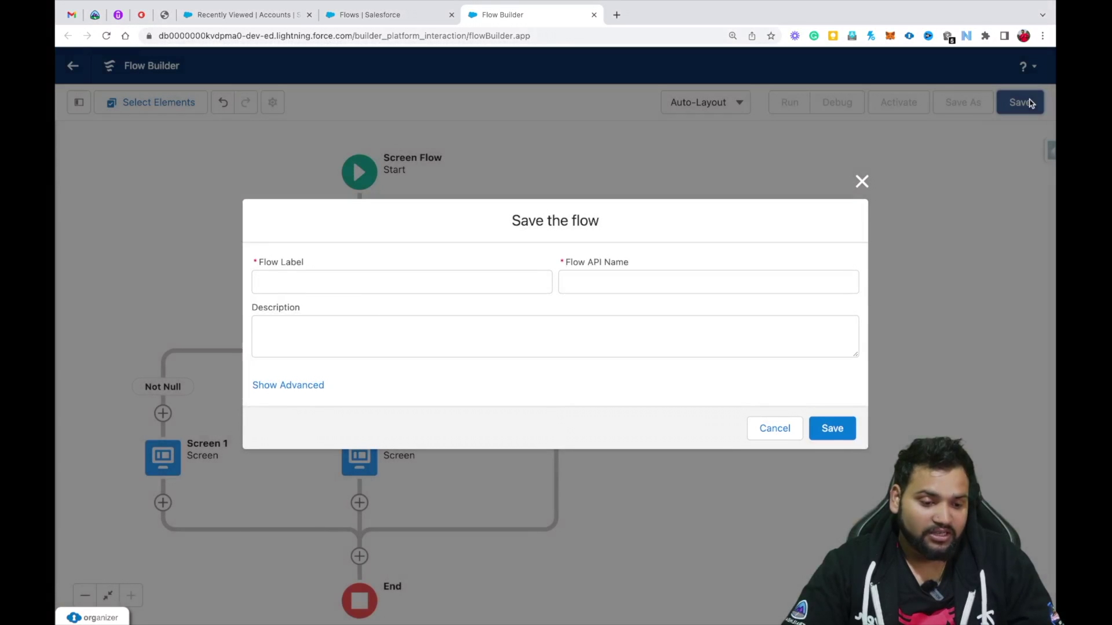
{"action": "left_click", "coordinate": [353, 285]}
{"action": "type", "text": "Demo"}
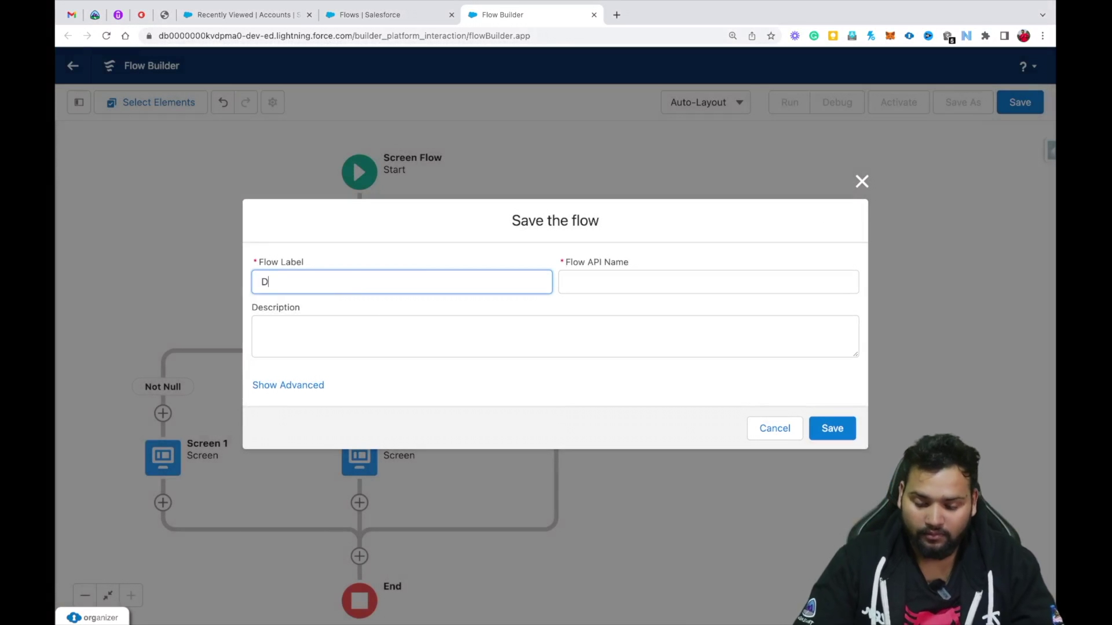
{"action": "left_click", "coordinate": [669, 277]}
{"action": "left_click", "coordinate": [846, 430]}
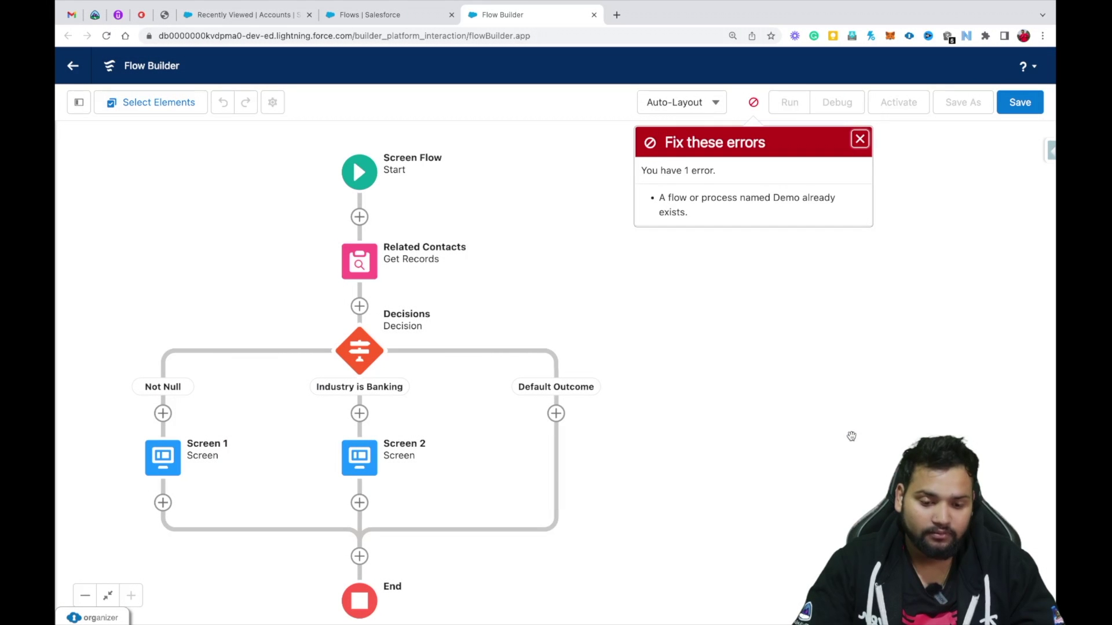
Save the flow with the label "Demo Decision Element" and the API name Demo_Decision_Element.
{"action": "left_click", "coordinate": [1018, 106]}
{"action": "left_click", "coordinate": [367, 282]}
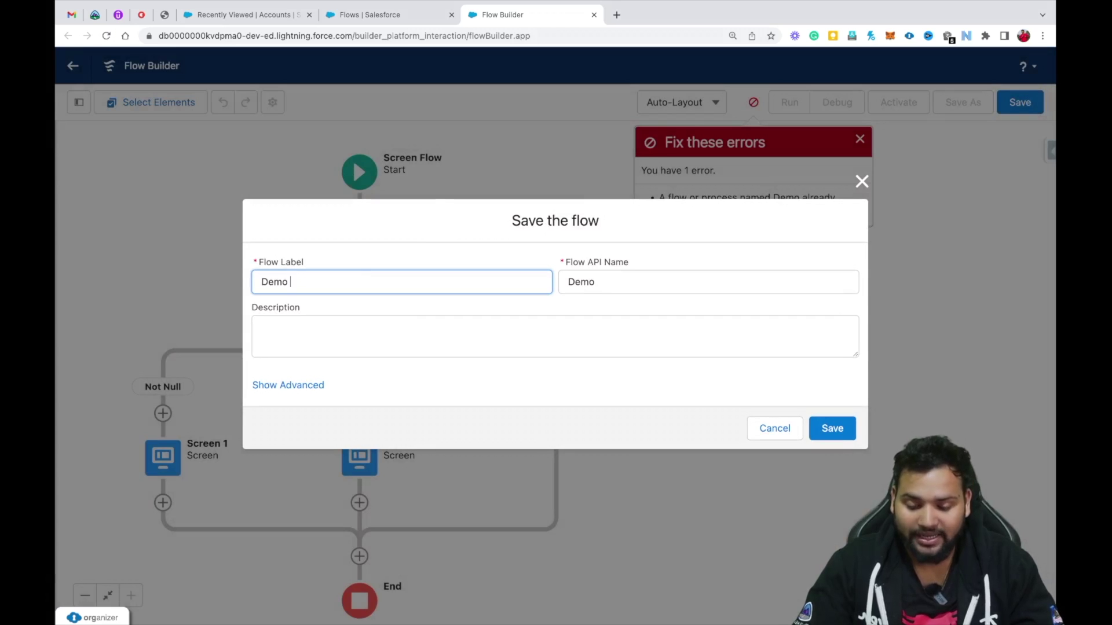
{"action": "type", "text": "De"}
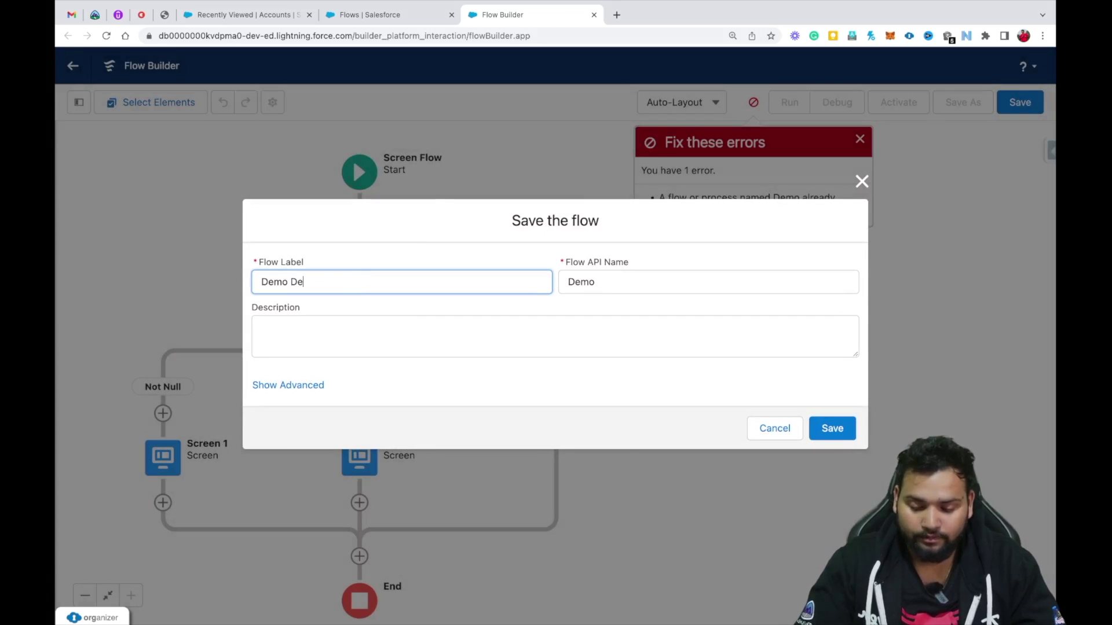
{"action": "type", "text": "cision Element"}
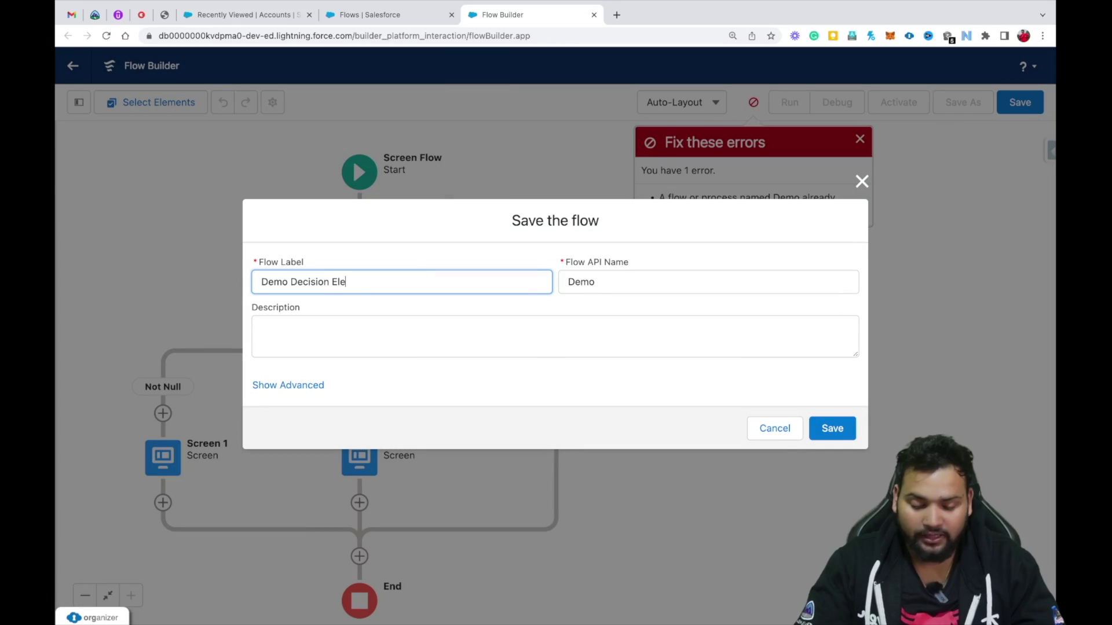
{"action": "double_click", "coordinate": [585, 284]}
{"action": "key", "text": "BackSpace"}
{"action": "left_click", "coordinate": [522, 285]}
{"action": "left_click", "coordinate": [602, 280]}
{"action": "left_click", "coordinate": [832, 435]}
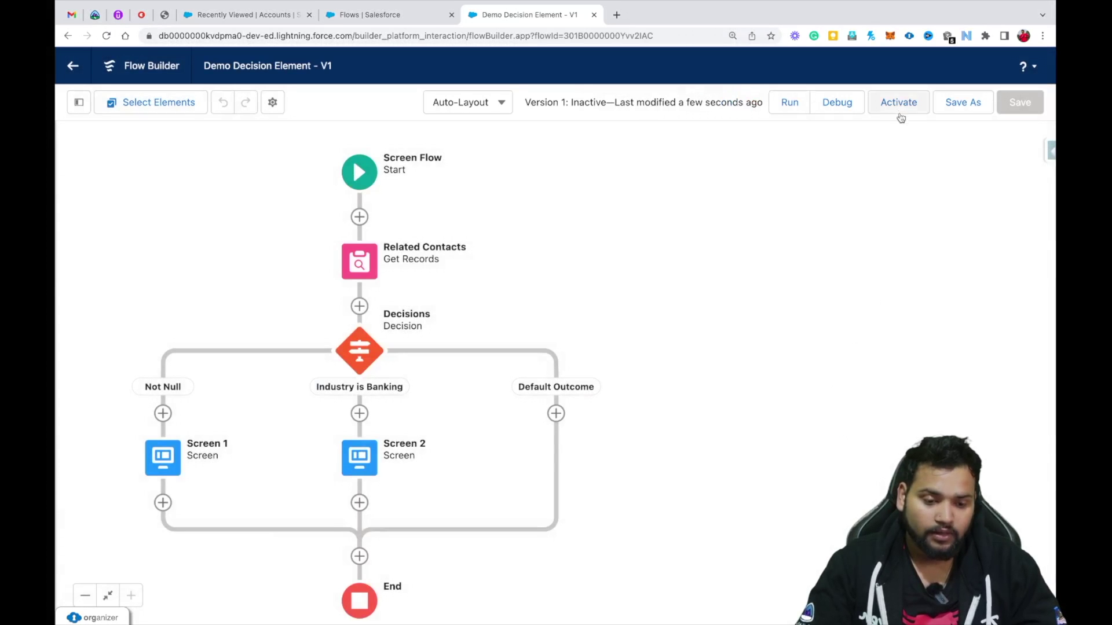
Open the Decisions element to review the condition of its Not Null outcome, closing it without changes.
{"action": "left_click_drag", "start_coordinate": [607, 253], "coordinate": [622, 254]}
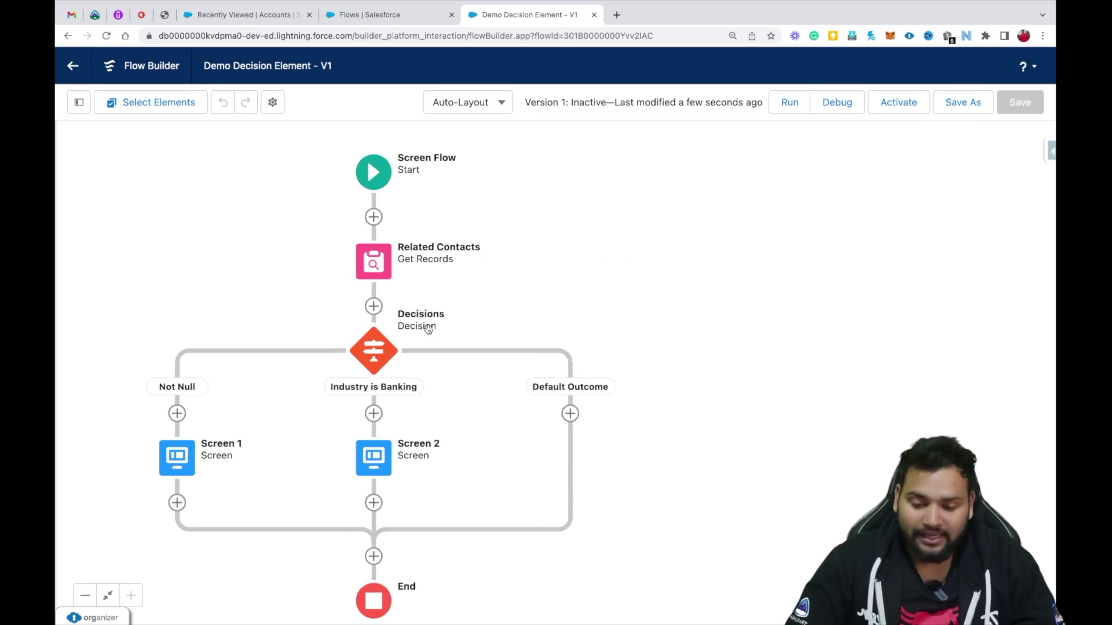
{"action": "left_click", "coordinate": [373, 350]}
{"action": "left_click", "coordinate": [371, 354]}
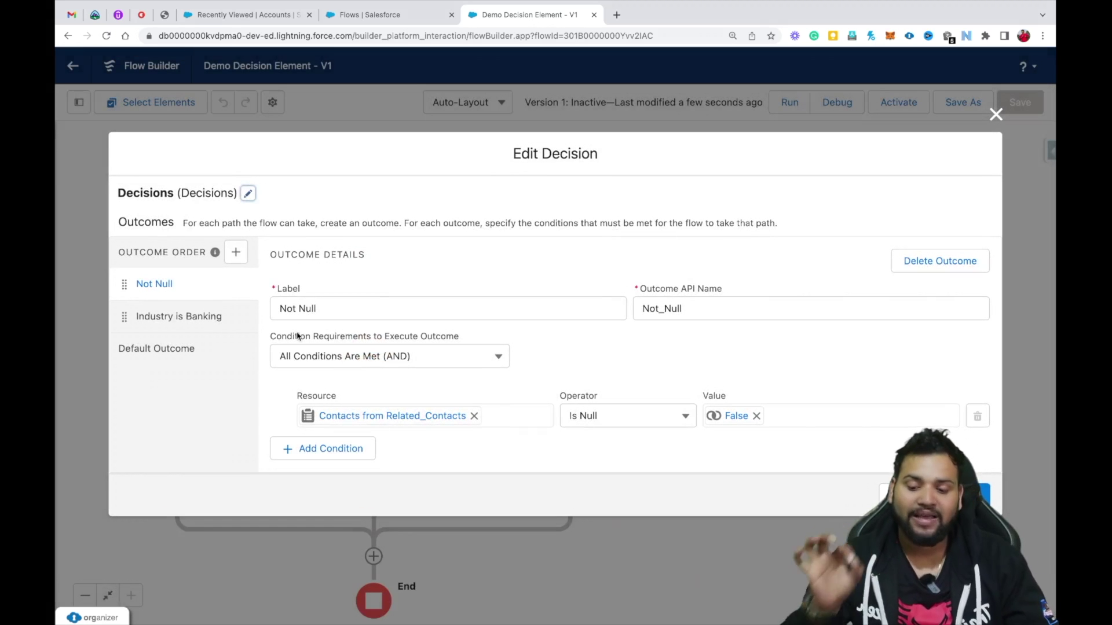
{"action": "left_click", "coordinate": [972, 496]}
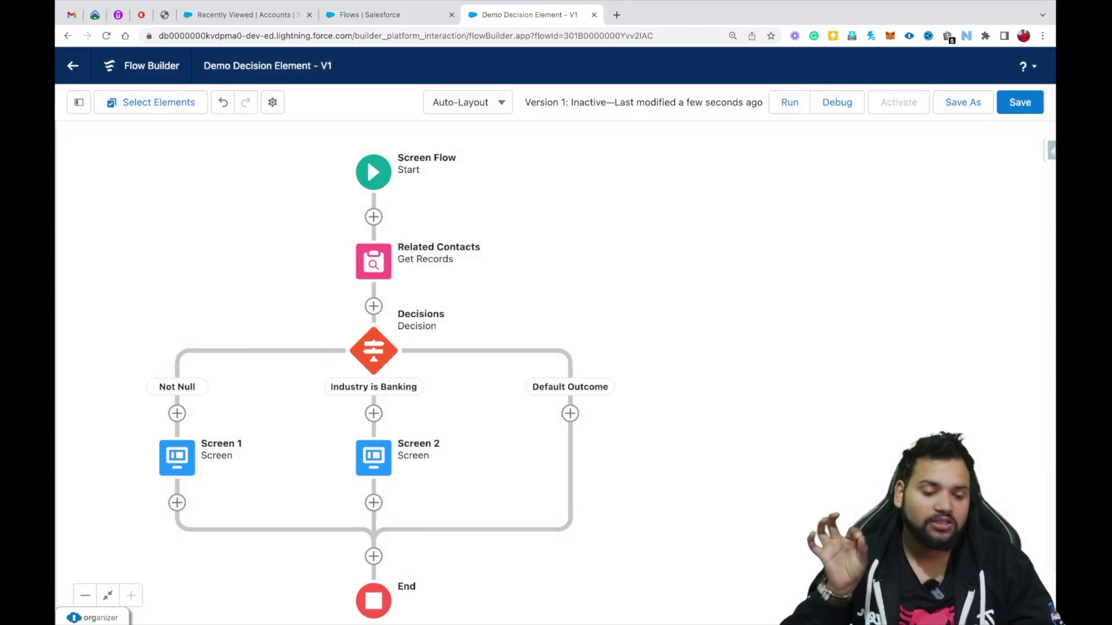
Debug the flow with Edge Communications as the accRecord input and check which screen it shows.
{"action": "left_click", "coordinate": [837, 103]}
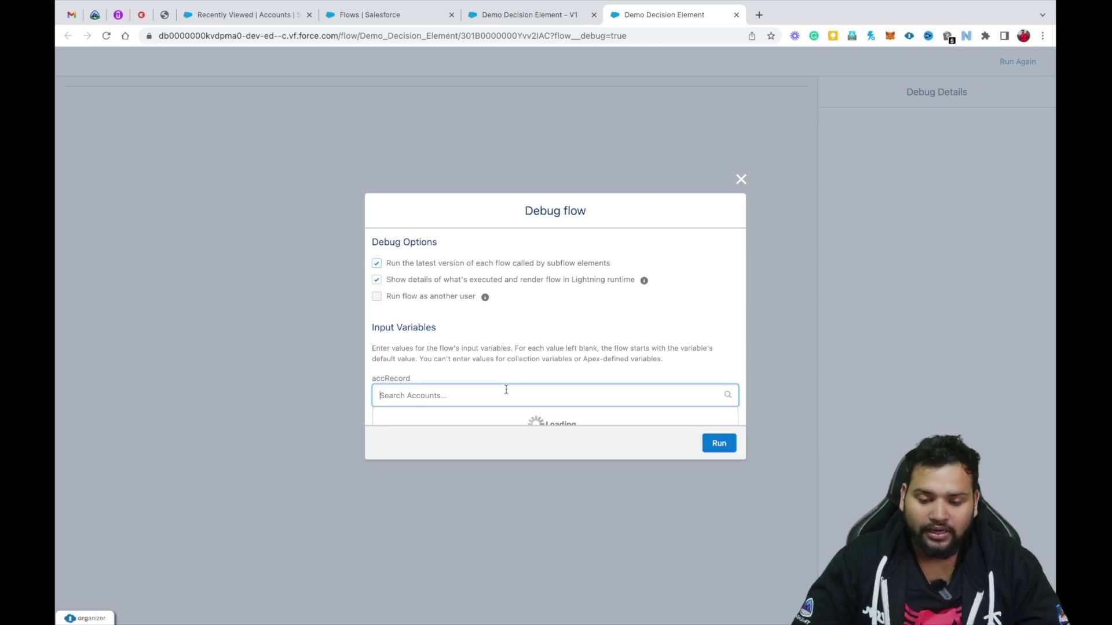
{"action": "left_click", "coordinate": [506, 390]}
{"action": "left_click", "coordinate": [468, 362]}
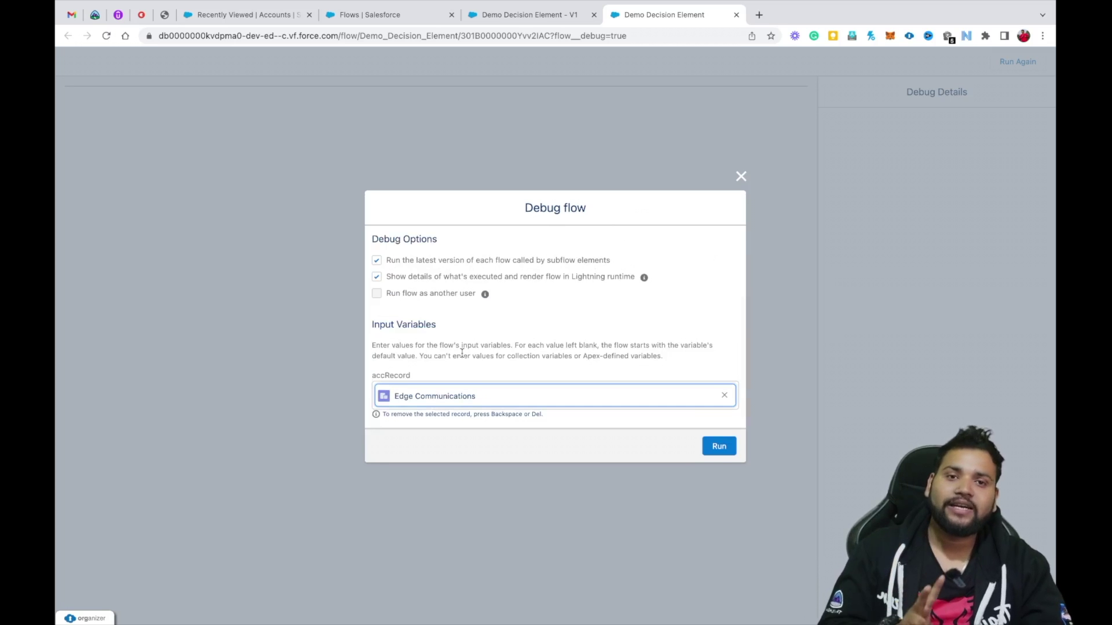
{"action": "left_click", "coordinate": [719, 449]}
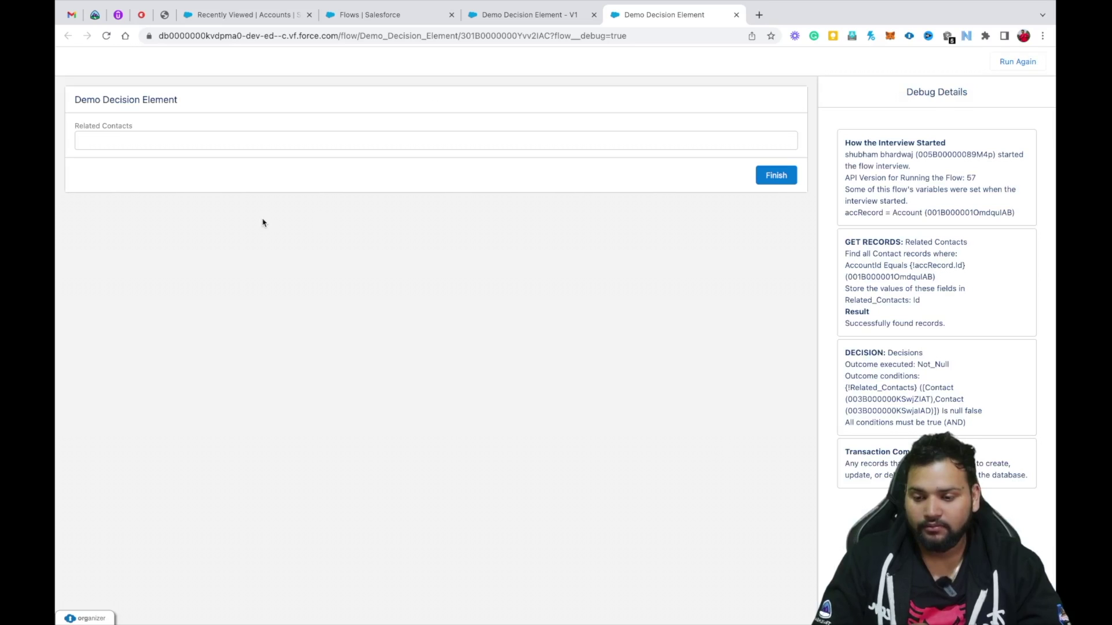
{"action": "left_click_drag", "start_coordinate": [135, 130], "coordinate": [71, 130]}
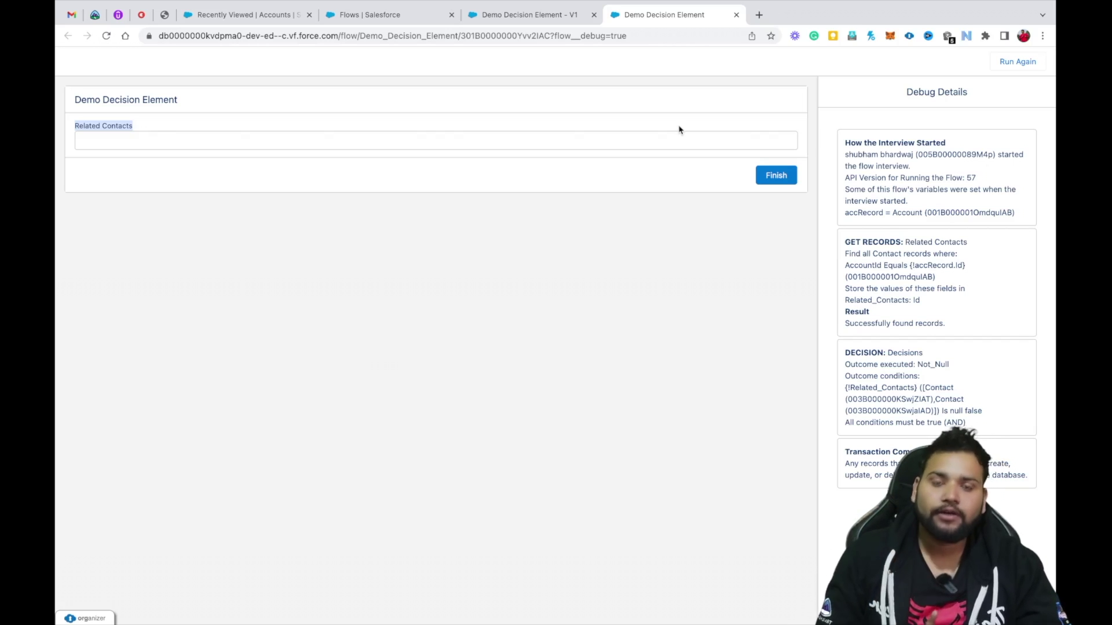
Start another debug run with Amul Parlor Ltd as accRecord and examine the decision outcomes in the debug details.
{"action": "key", "text": "ctrl+shift+Tab"}
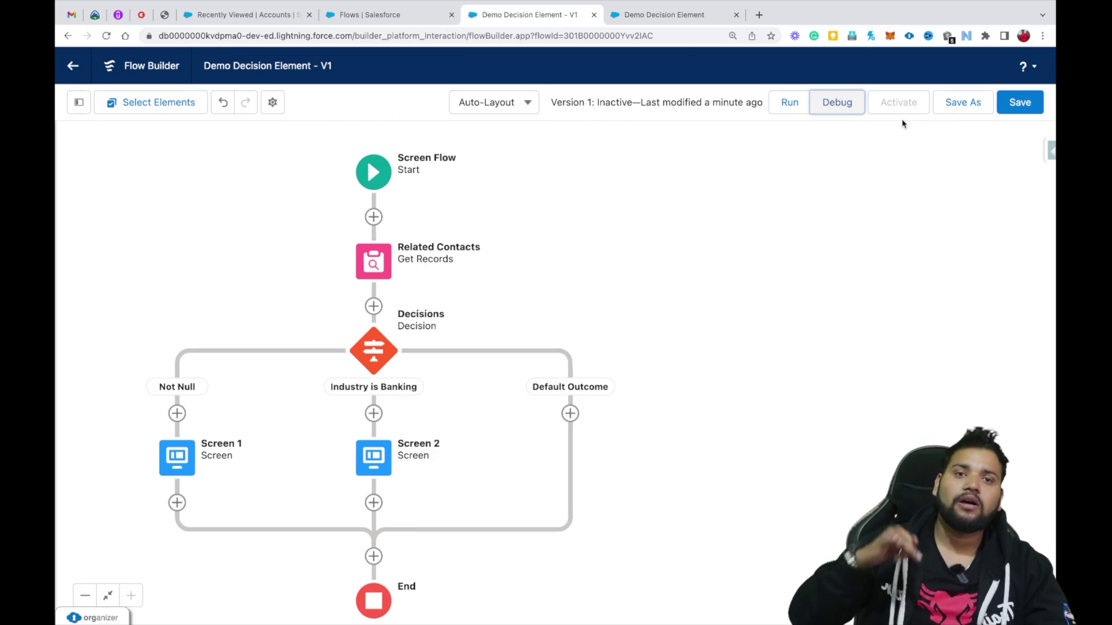
{"action": "left_click", "coordinate": [852, 106]}
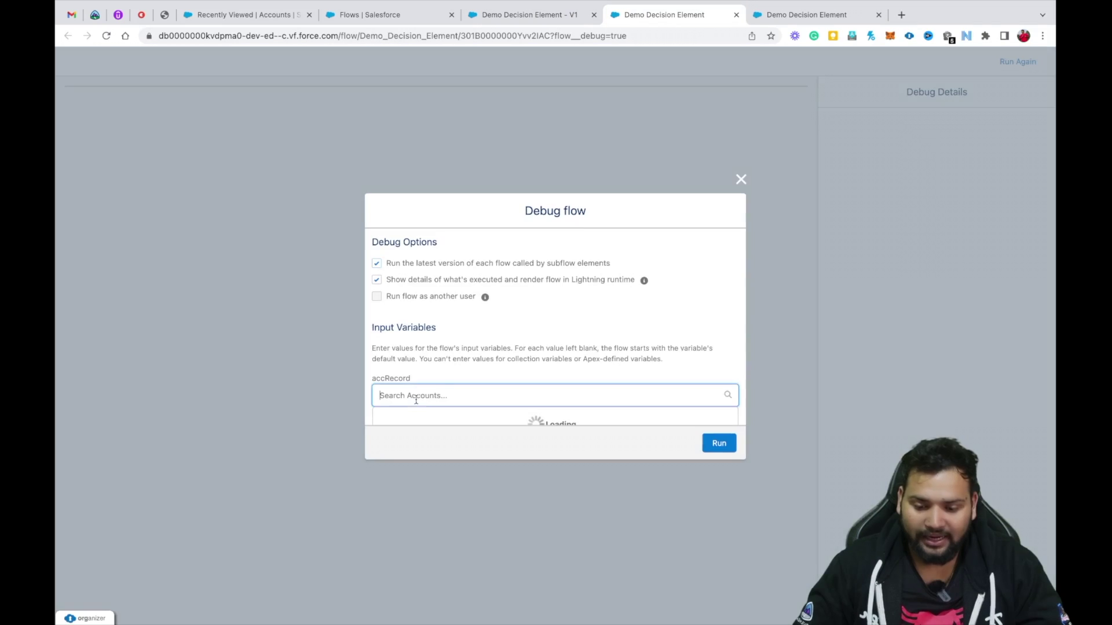
{"action": "left_click", "coordinate": [413, 393]}
{"action": "scroll", "coordinate": [413, 394], "scroll_direction": "down", "scroll_amount": 3}
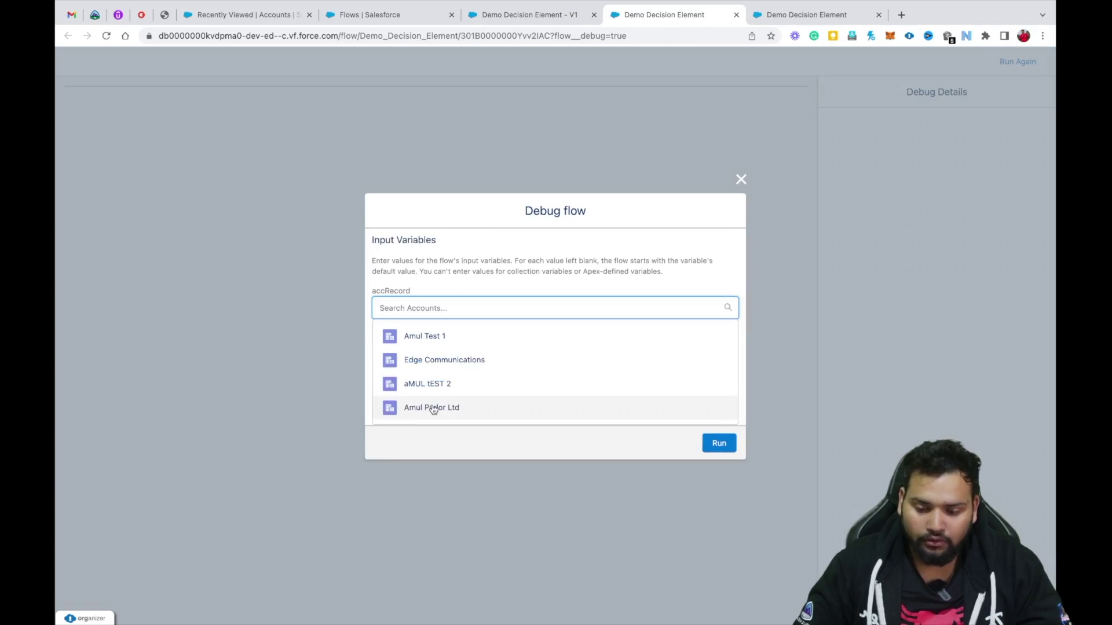
{"action": "left_click", "coordinate": [434, 408]}
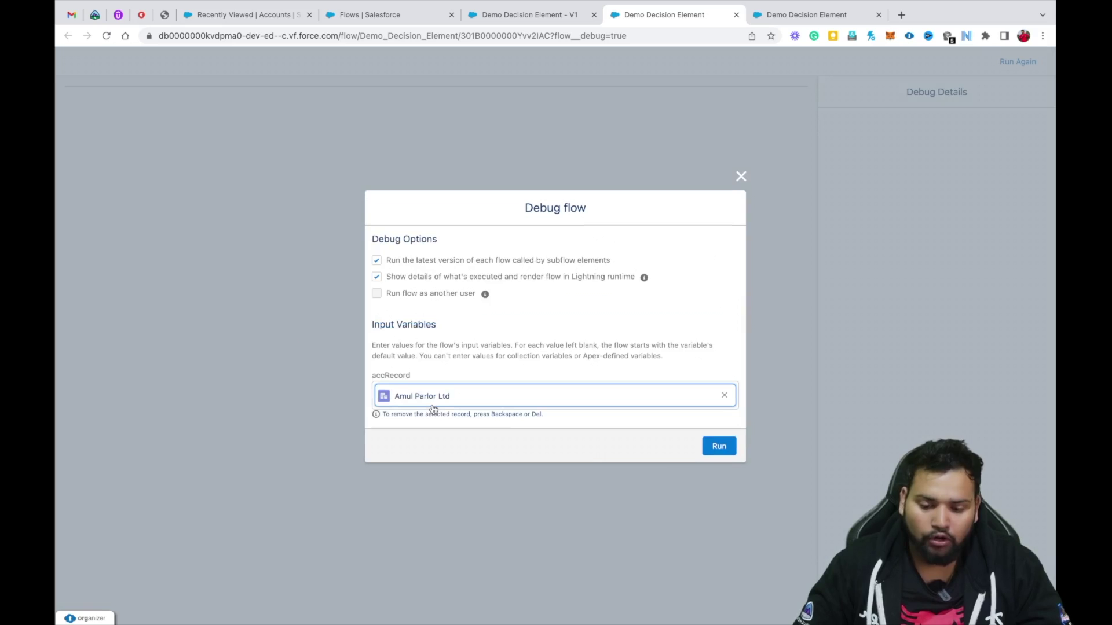
{"action": "left_click", "coordinate": [720, 447]}
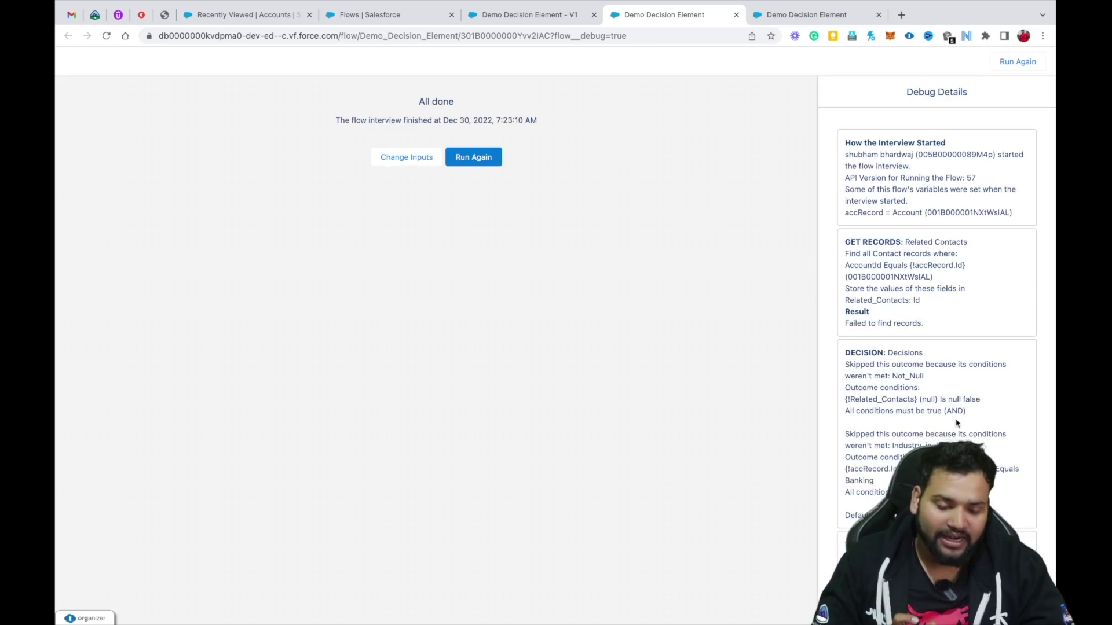
{"action": "left_click_drag", "start_coordinate": [892, 376], "coordinate": [943, 377]}
{"action": "left_click", "coordinate": [894, 445]}
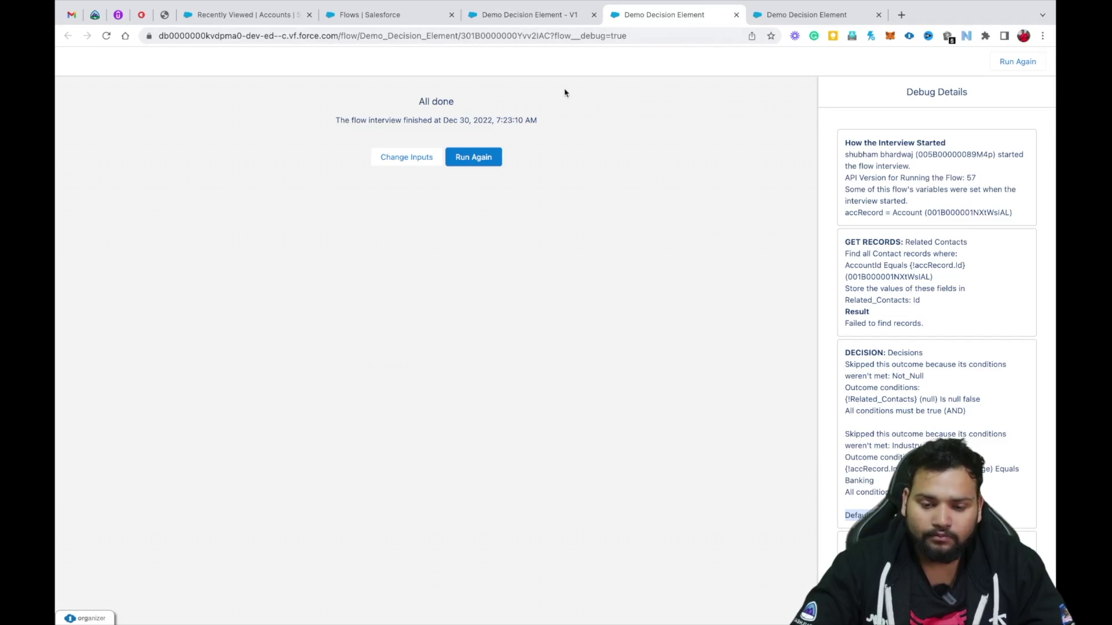
Open a fresh debug session for the flow from Flow Builder and close the two older debug tabs.
{"action": "left_click", "coordinate": [558, 15]}
{"action": "left_click", "coordinate": [829, 103]}
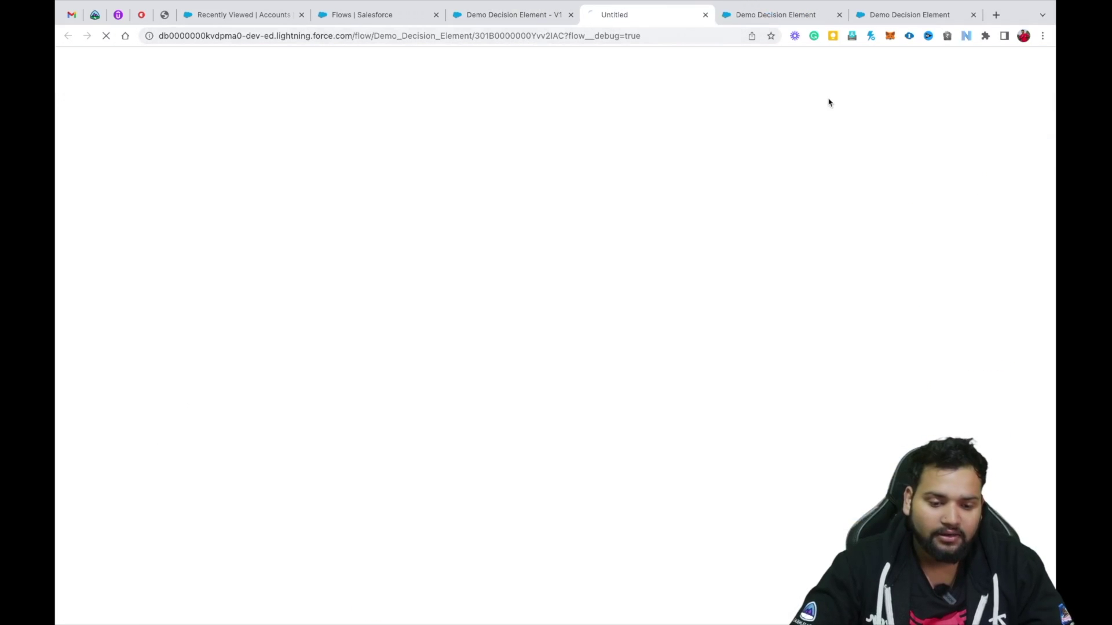
{"action": "left_click", "coordinate": [839, 15]}
{"action": "left_click", "coordinate": [839, 16]}
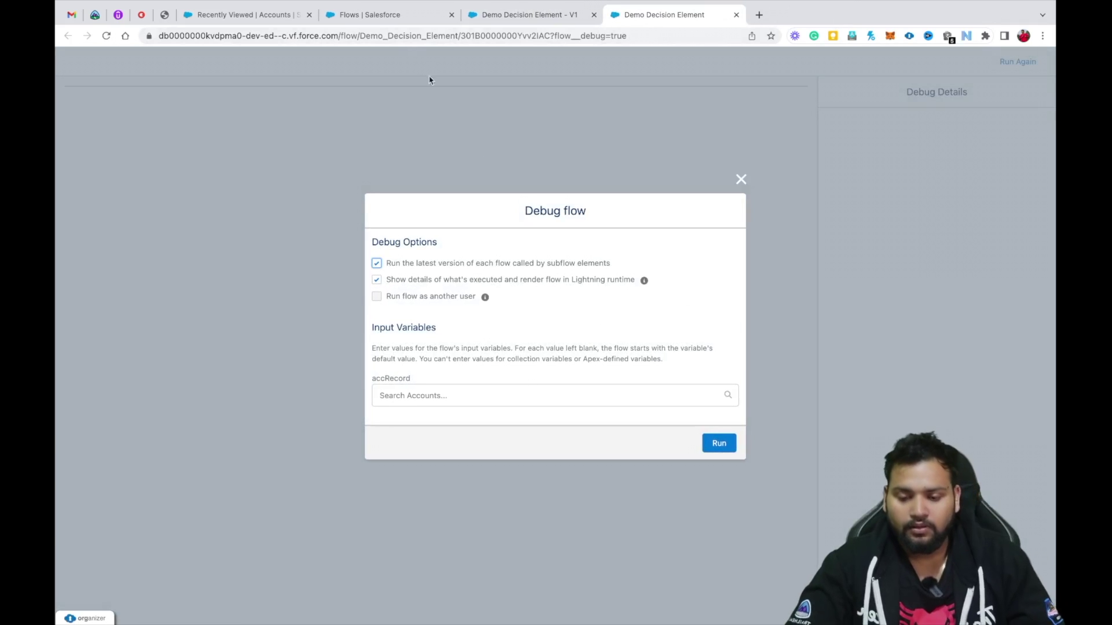
Open the Amul Parlor Ltd account record and find the Industry field in its details.
{"action": "left_click", "coordinate": [370, 16]}
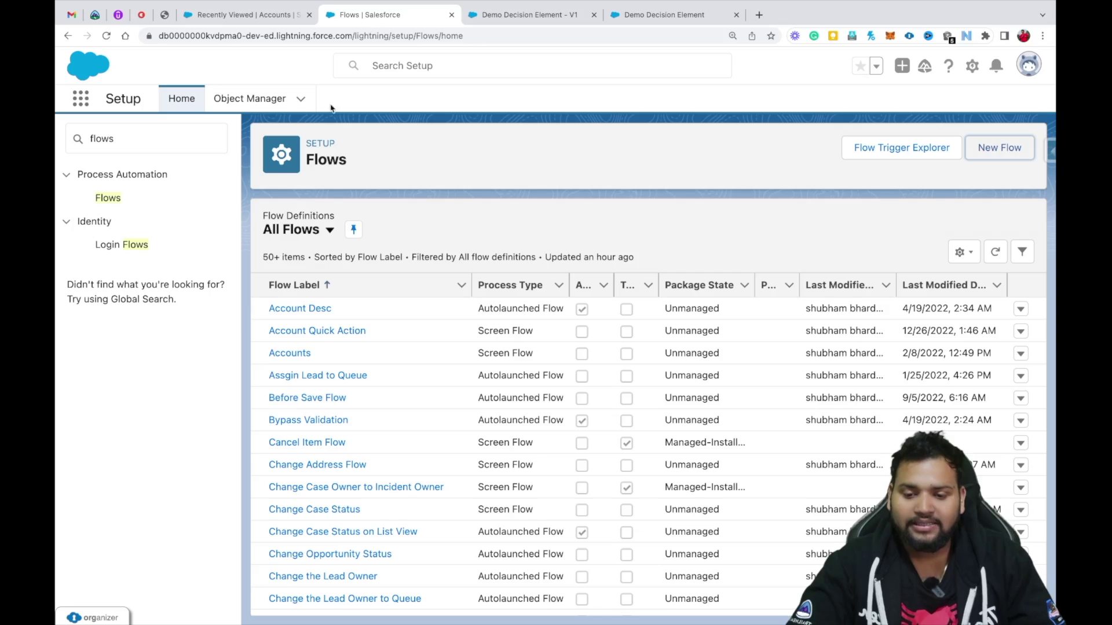
{"action": "left_click", "coordinate": [252, 16]}
{"action": "left_click", "coordinate": [168, 301]}
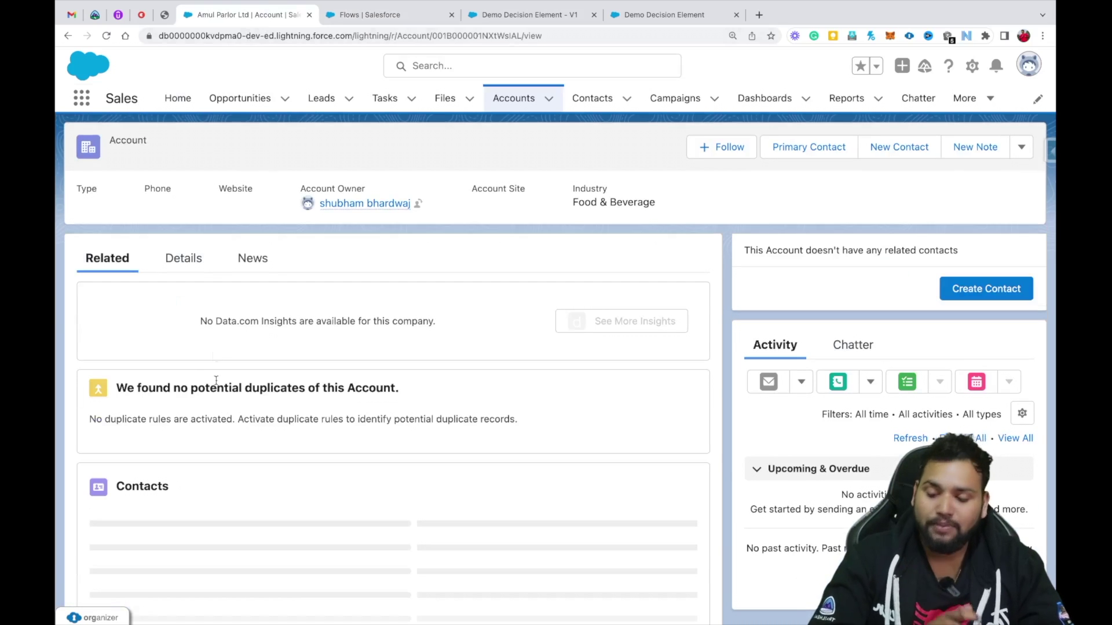
{"action": "left_click", "coordinate": [183, 260]}
{"action": "scroll", "coordinate": [372, 417], "scroll_direction": "down", "scroll_amount": 3}
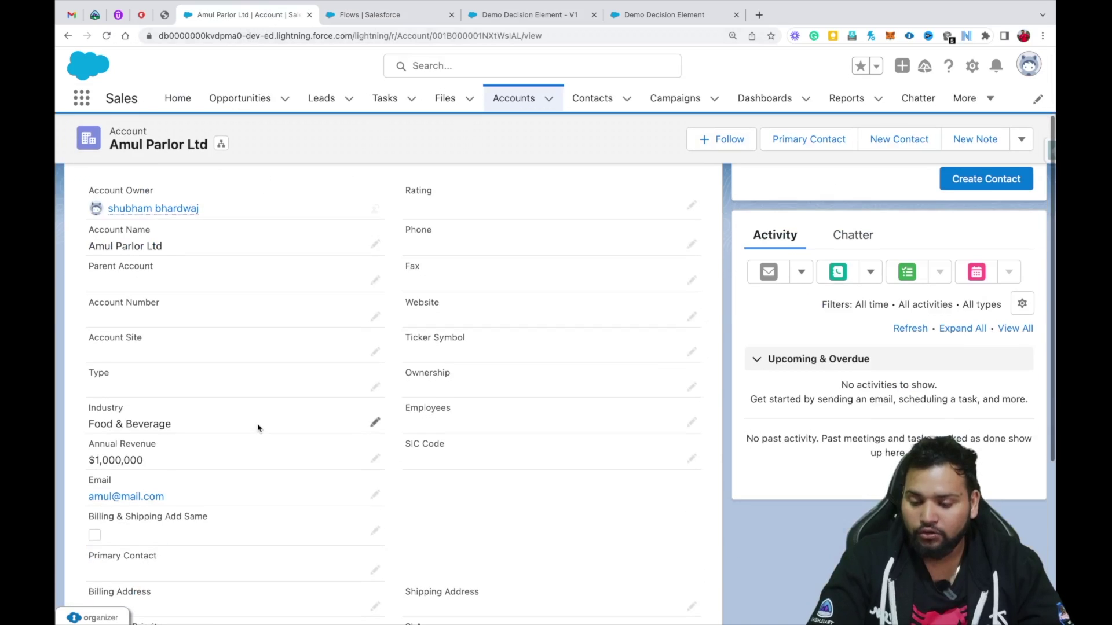
{"action": "scroll", "coordinate": [355, 532], "scroll_direction": "down", "scroll_amount": 5}
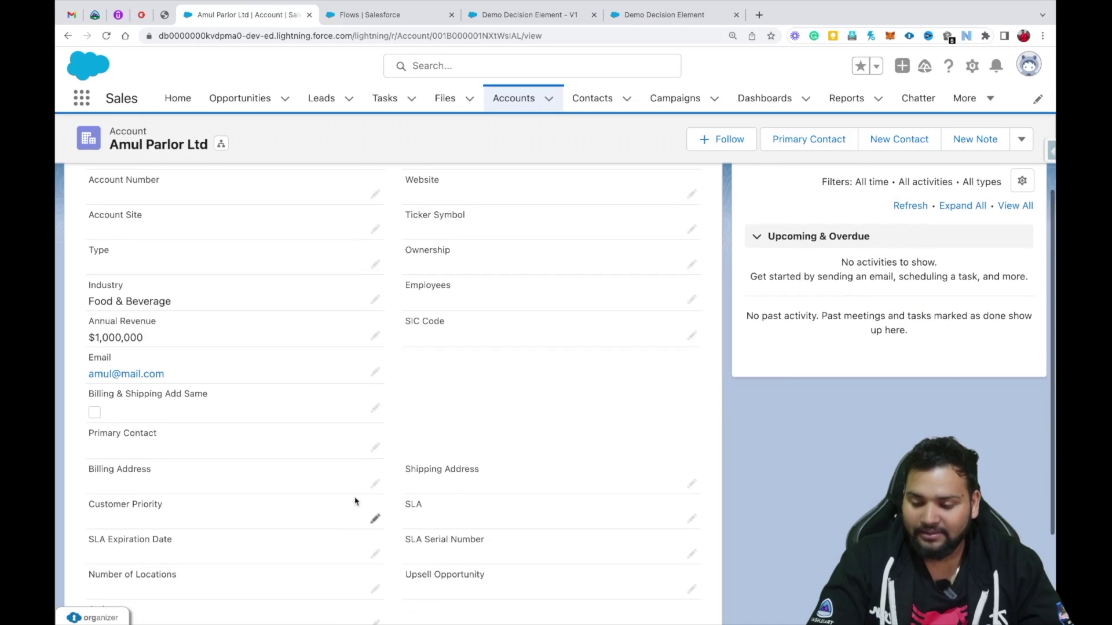
{"action": "scroll", "coordinate": [139, 286], "scroll_direction": "up", "scroll_amount": 2}
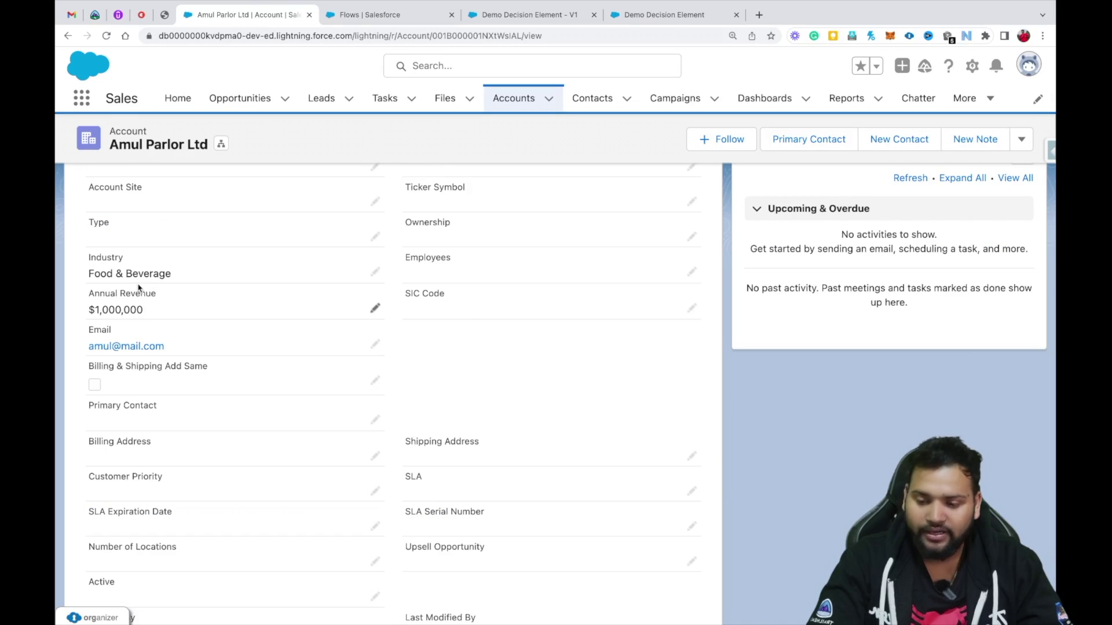
Change the Amul Parlor Ltd account's Industry to Banking and save the record.
{"action": "left_click", "coordinate": [375, 275]}
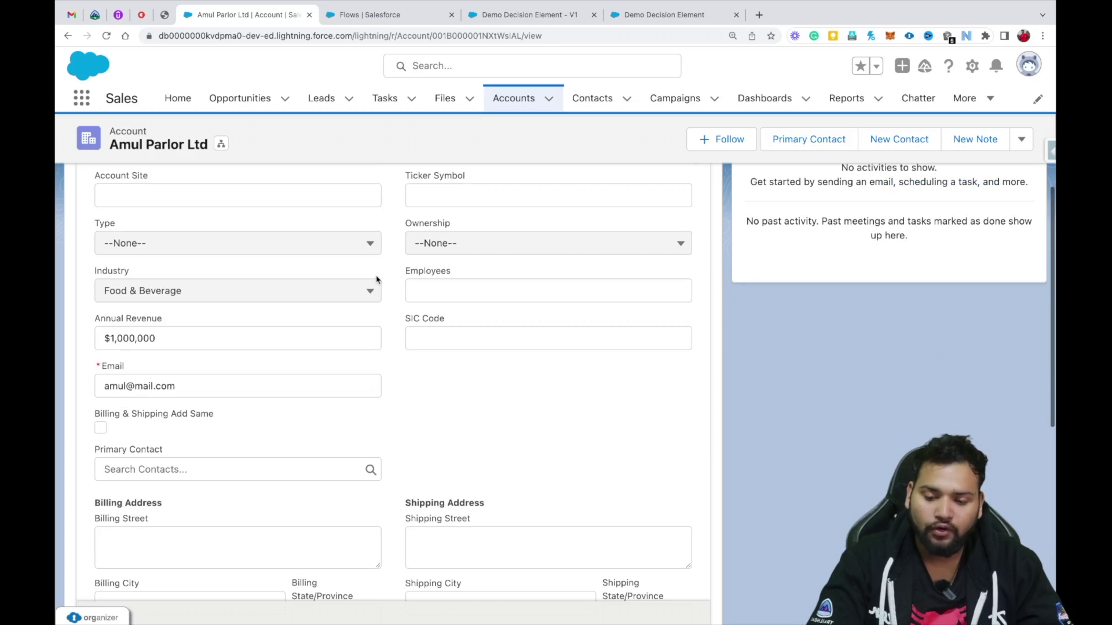
{"action": "left_click", "coordinate": [371, 294]}
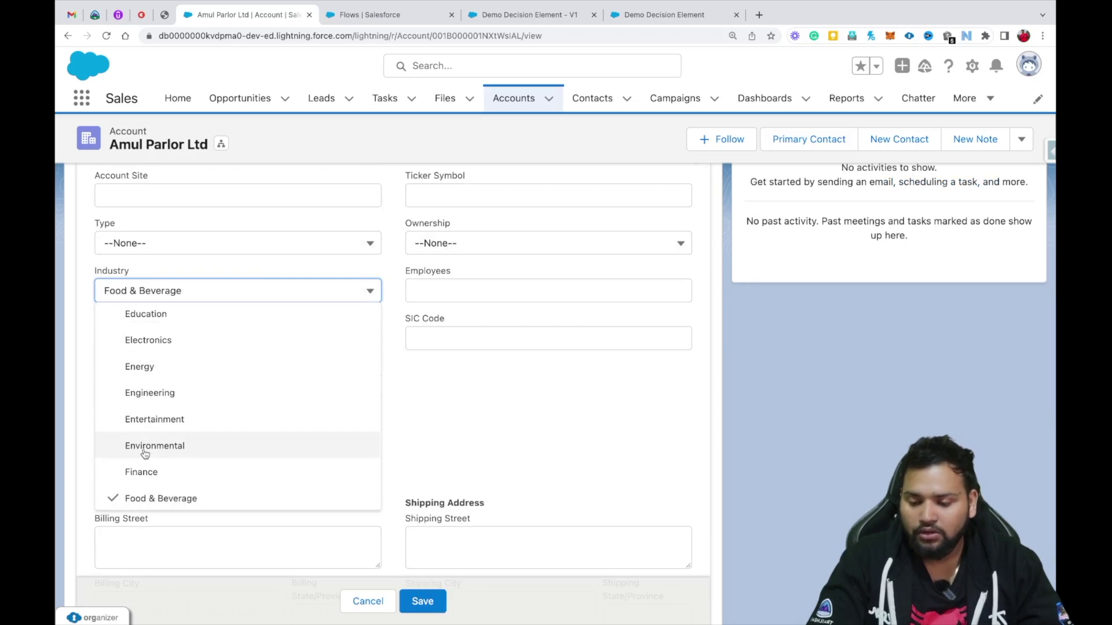
{"action": "scroll", "coordinate": [145, 453], "scroll_direction": "down", "scroll_amount": 2}
{"action": "scroll", "coordinate": [145, 453], "scroll_direction": "up", "scroll_amount": 5}
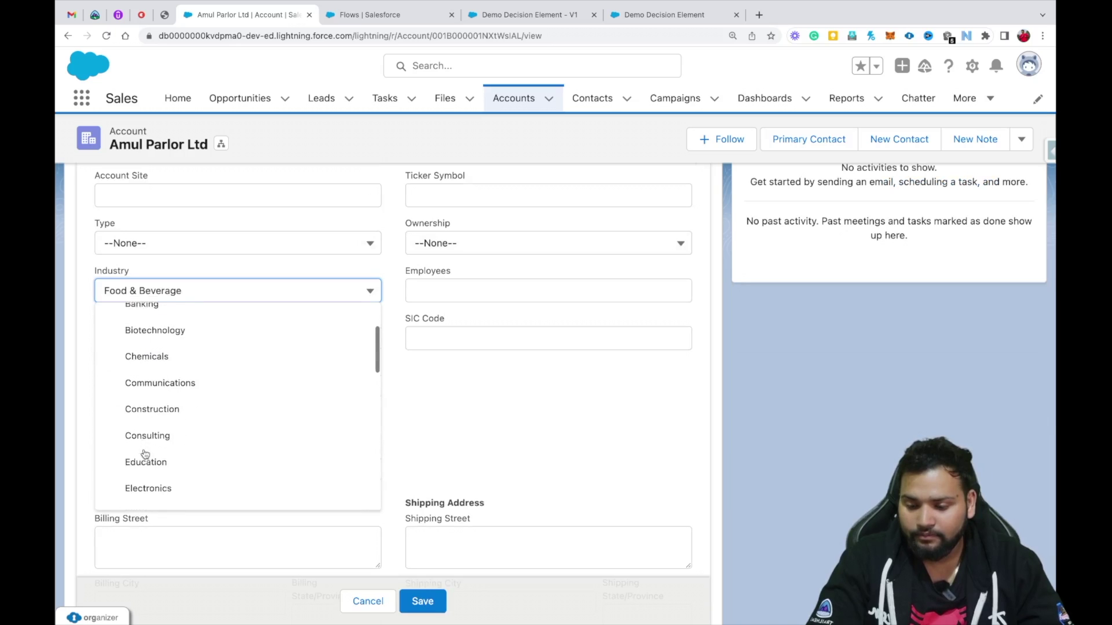
{"action": "left_click", "coordinate": [152, 334]}
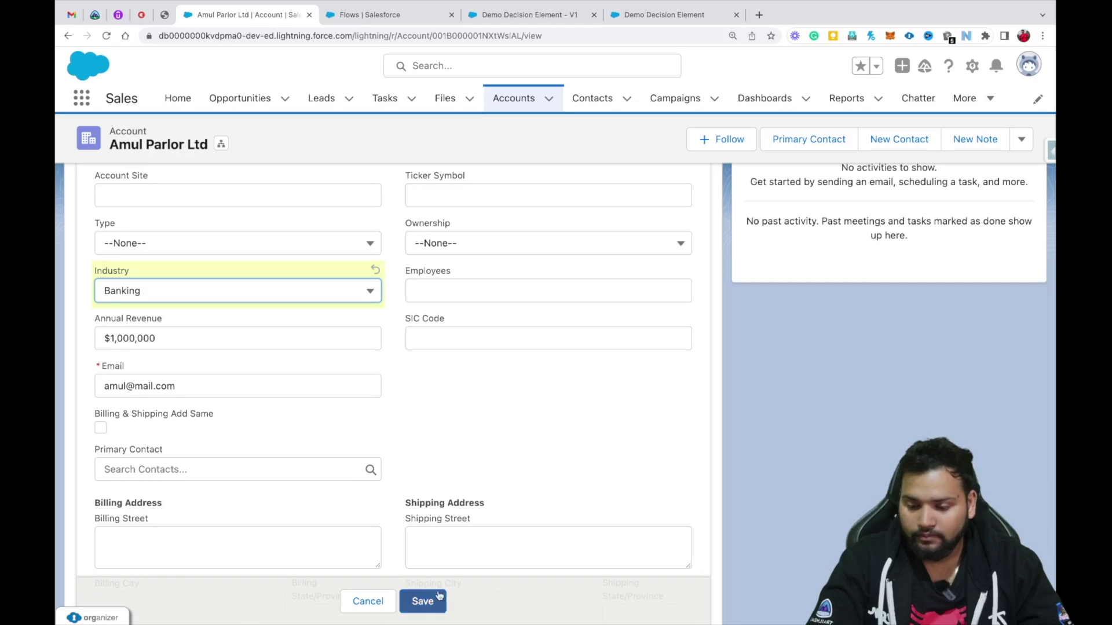
{"action": "left_click", "coordinate": [422, 600]}
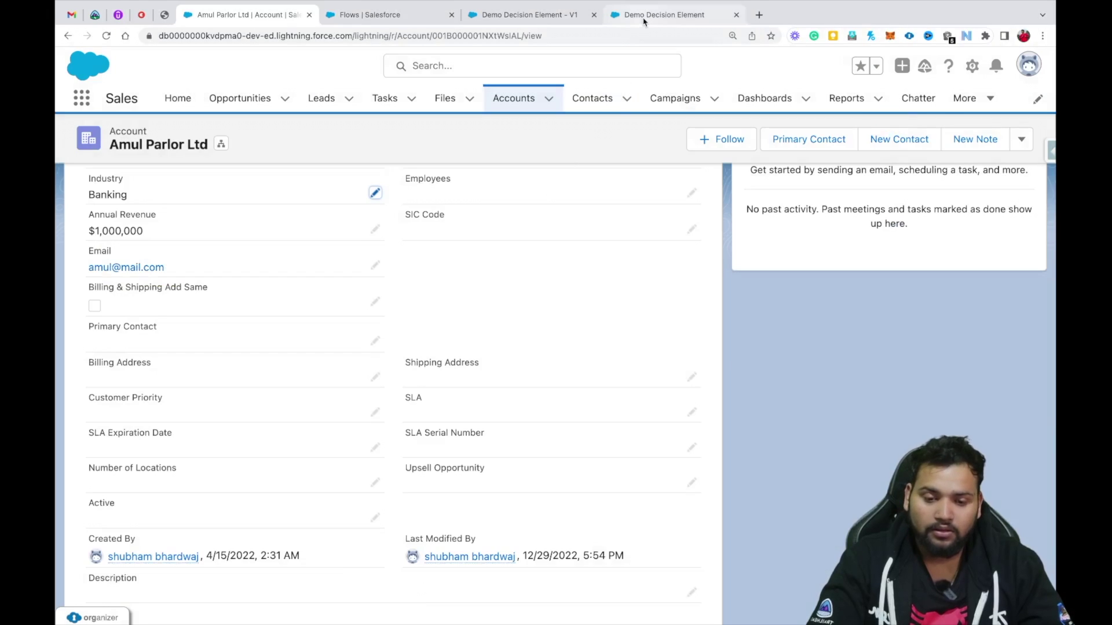
Run the open debug session with Amul Parlor Ltd as accRecord, then check the displayed screen and the Not_Null outcome in the debug details.
{"action": "left_click", "coordinate": [666, 14]}
{"action": "left_click", "coordinate": [455, 392]}
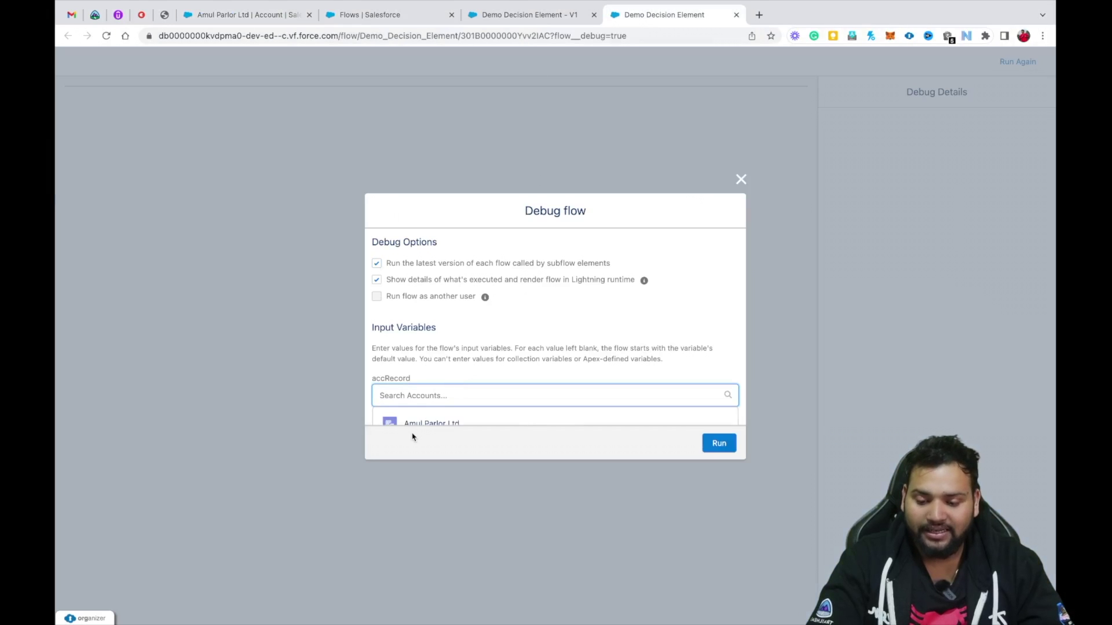
{"action": "left_click", "coordinate": [418, 426]}
{"action": "left_click", "coordinate": [718, 447]}
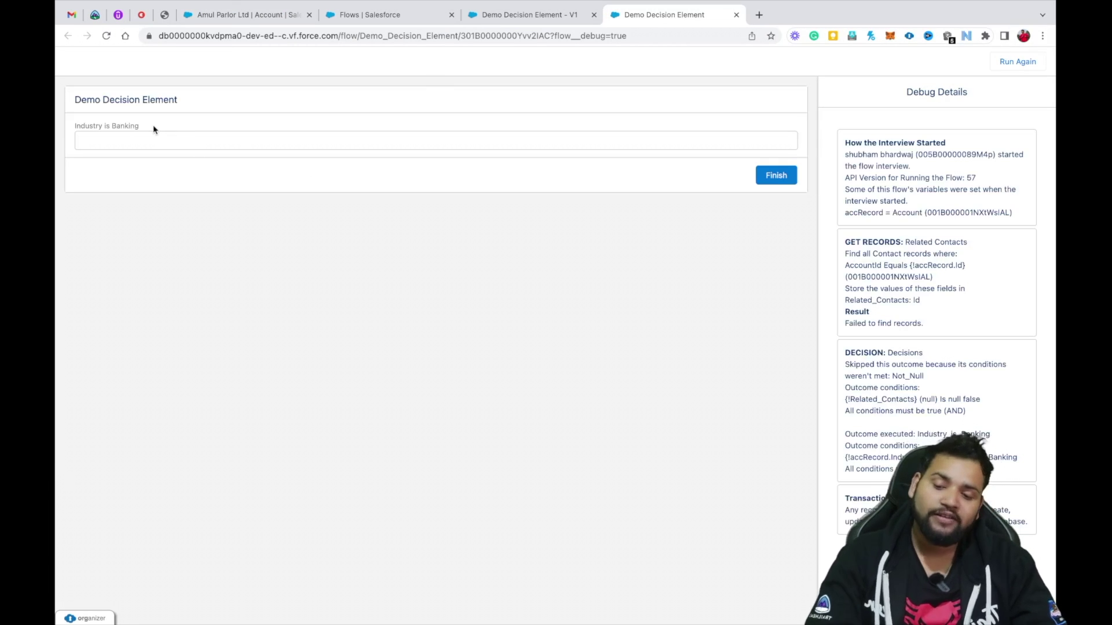
{"action": "left_click_drag", "start_coordinate": [153, 124], "coordinate": [71, 119]}
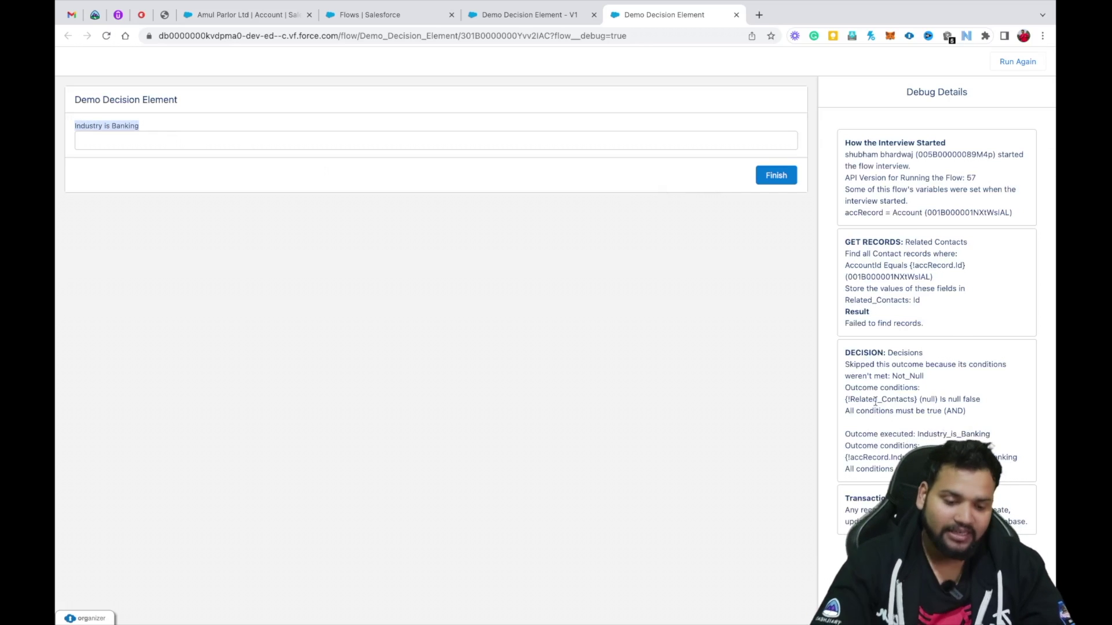
{"action": "left_click", "coordinate": [891, 373]}
{"action": "left_click_drag", "start_coordinate": [890, 372], "coordinate": [944, 376]}
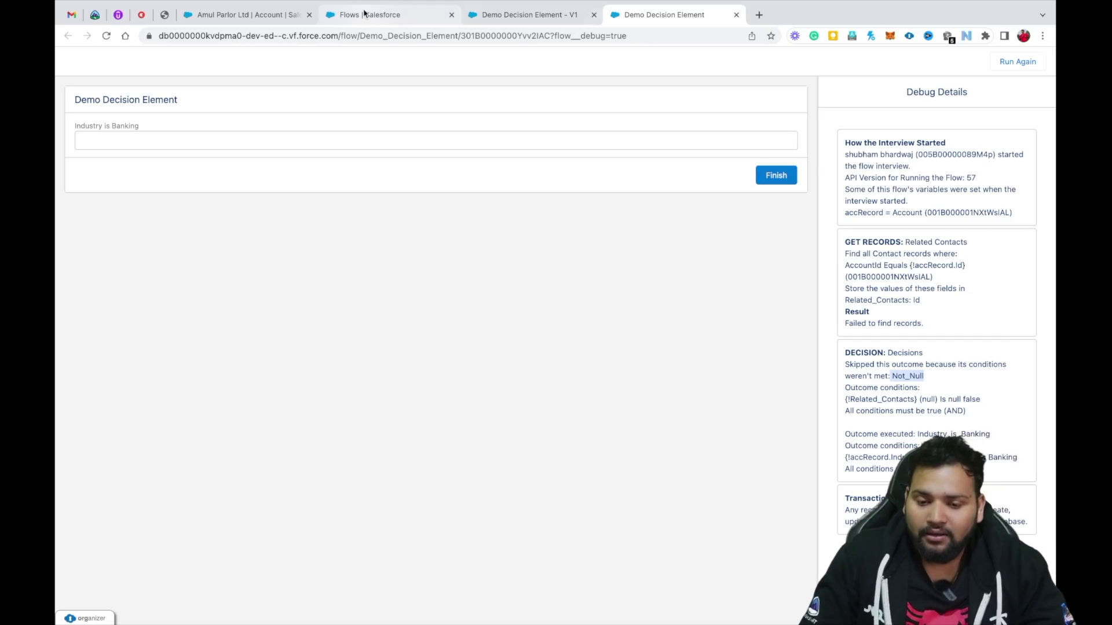
Return to the Amul Parlor Ltd account record and check its related contacts.
{"action": "left_click", "coordinate": [248, 14]}
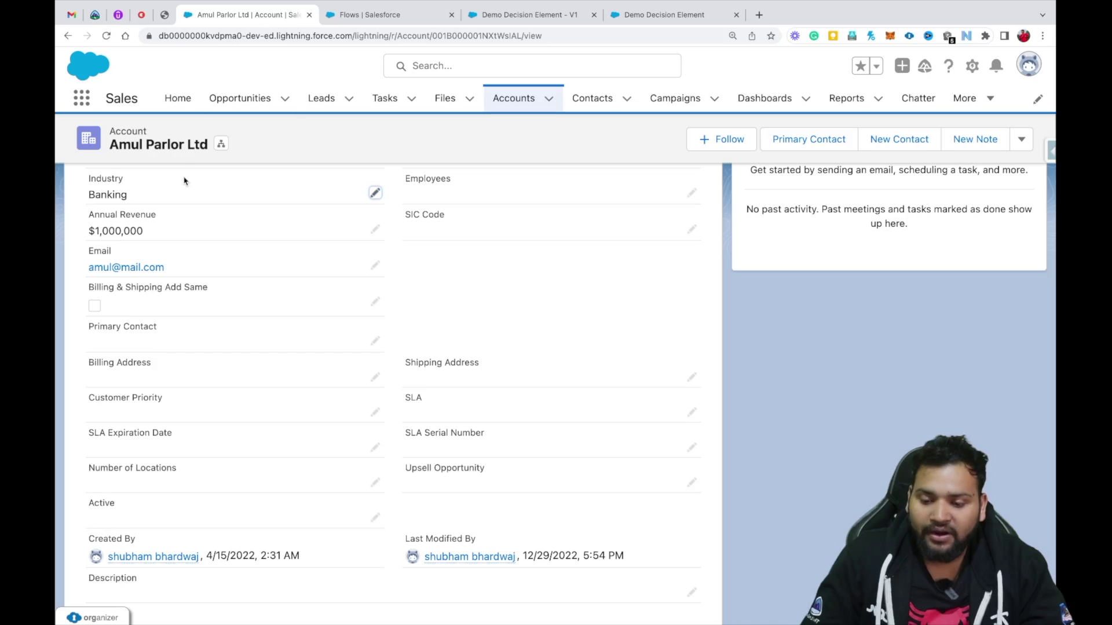
{"action": "scroll", "coordinate": [185, 178], "scroll_direction": "up", "scroll_amount": 5}
{"action": "left_click", "coordinate": [102, 270]}
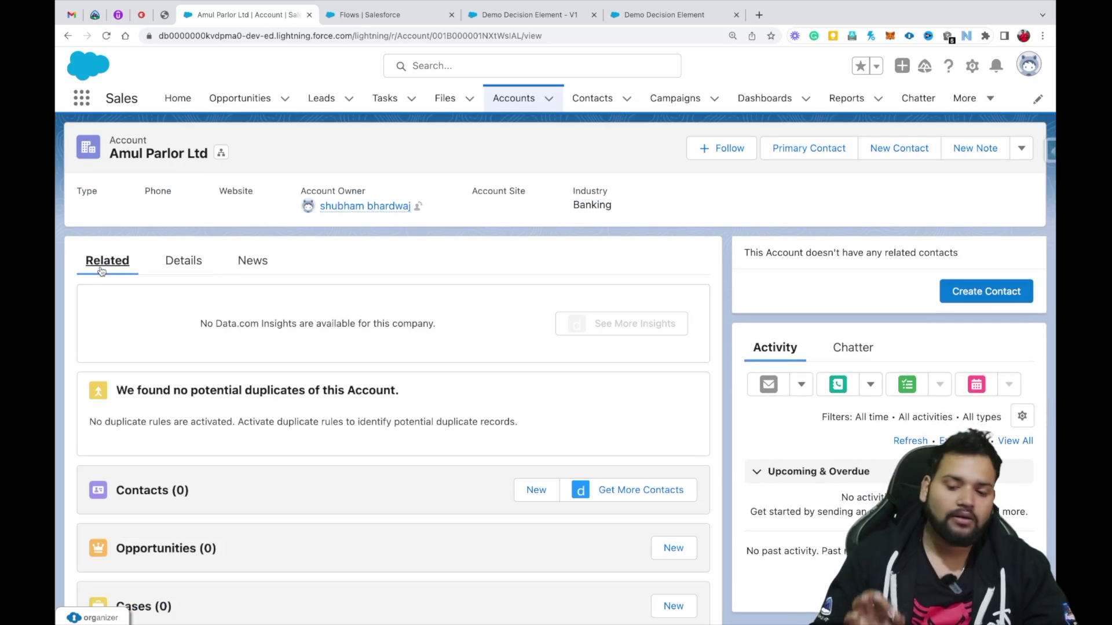
Create and save a contact with the last name test under the Amul Parlor Ltd account.
{"action": "scroll", "coordinate": [318, 418], "scroll_direction": "down", "scroll_amount": 3}
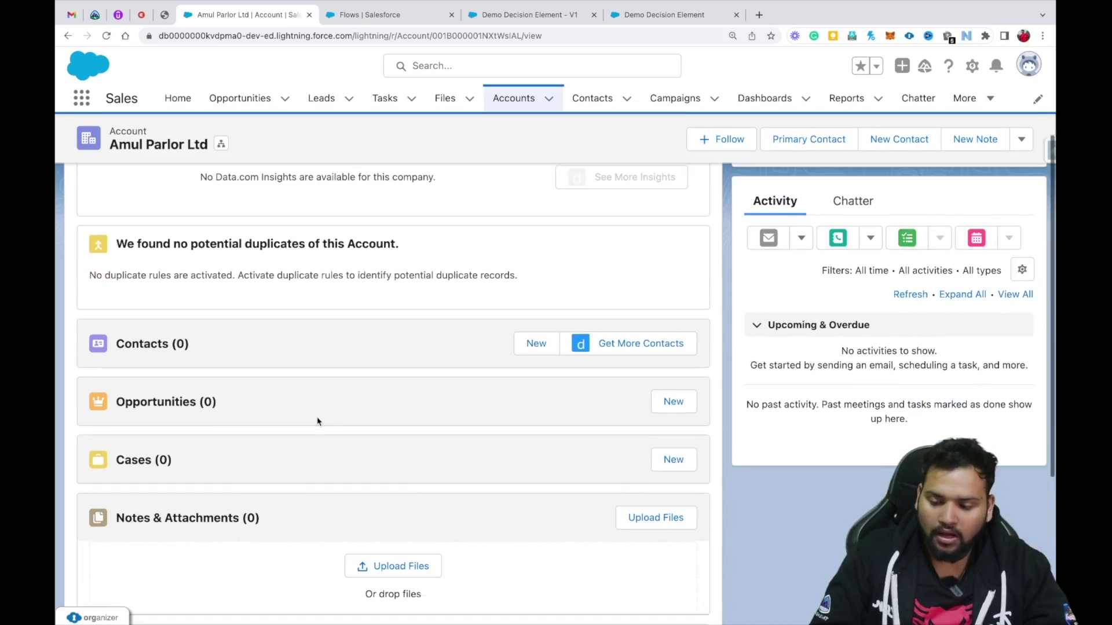
{"action": "left_click", "coordinate": [537, 338]}
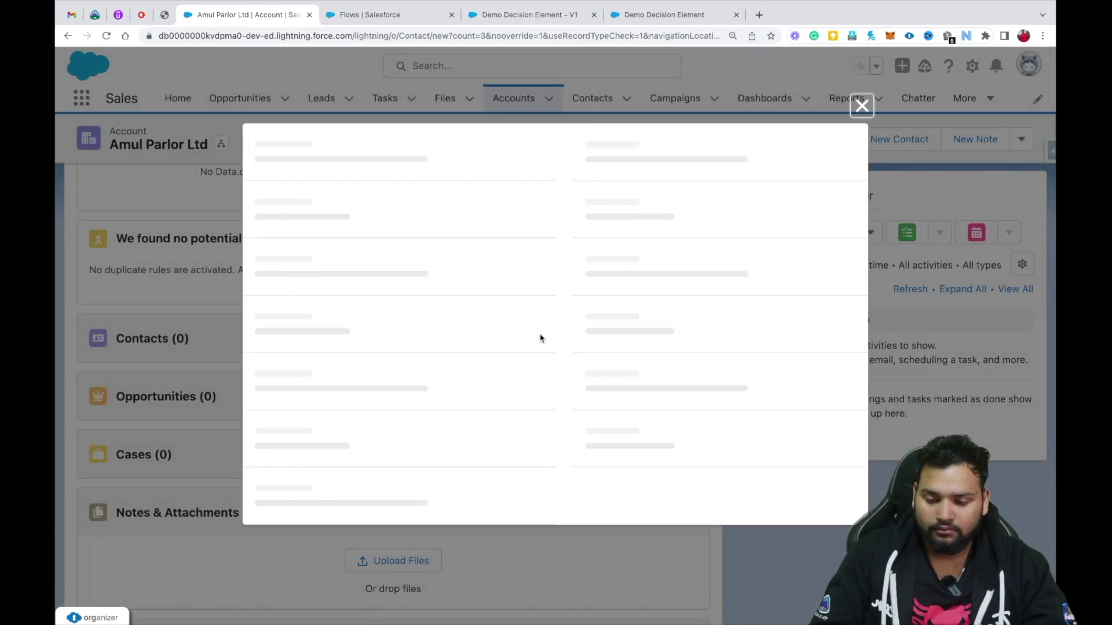
{"action": "left_click", "coordinate": [337, 347]}
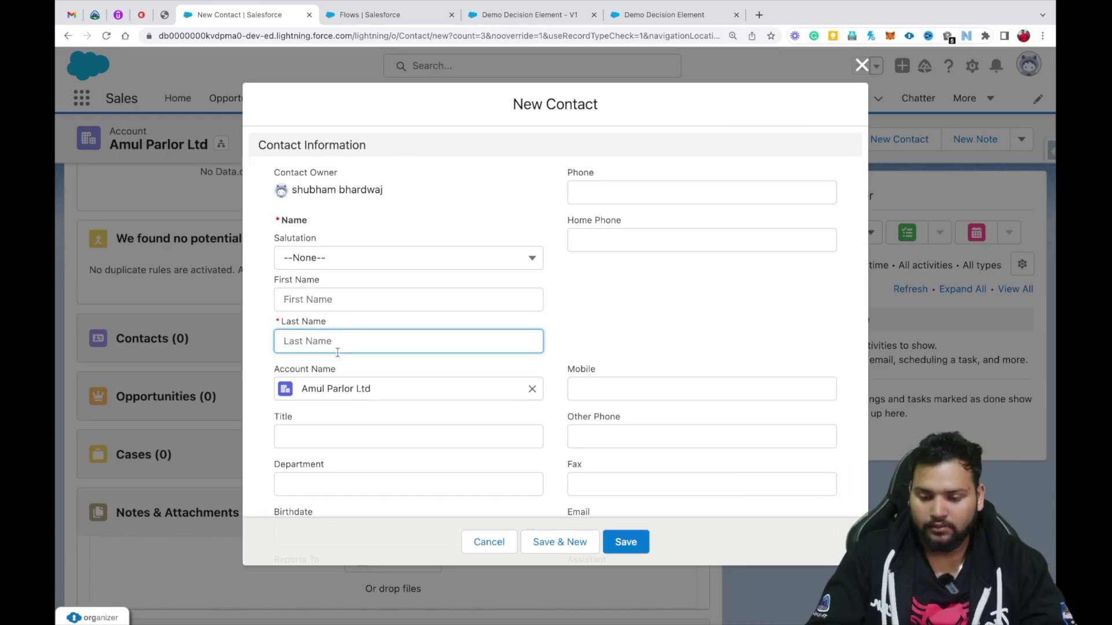
{"action": "type", "text": "test"}
{"action": "left_click", "coordinate": [629, 545]}
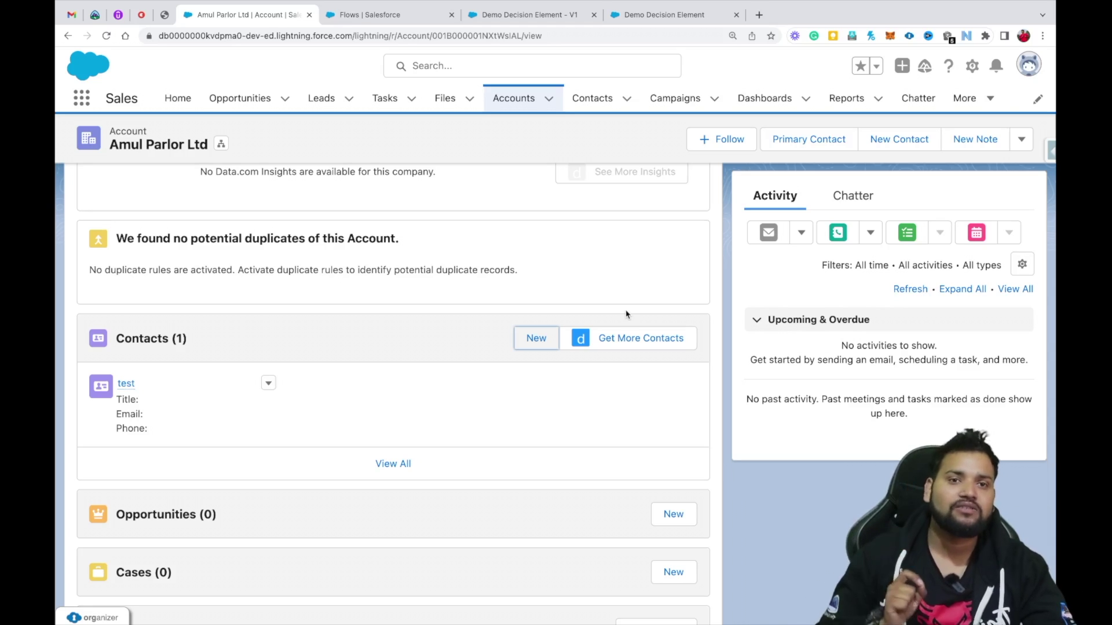
Start a new debug session of the Demo Decision Element flow and run it with Amul Parlor Ltd as accRecord.
{"action": "left_click", "coordinate": [536, 18]}
{"action": "left_click", "coordinate": [857, 103]}
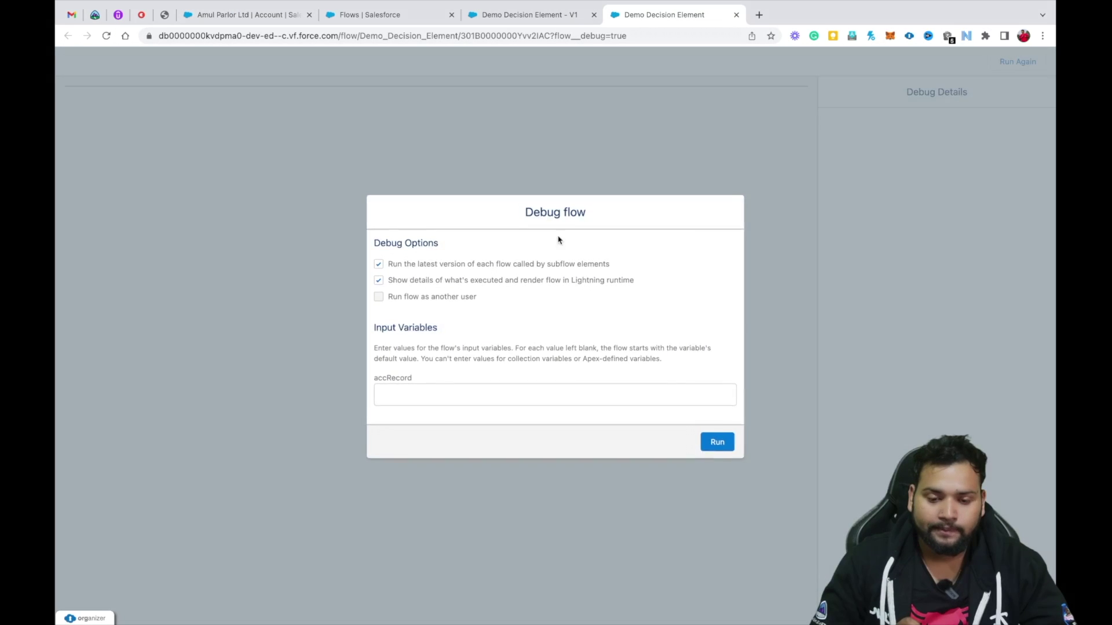
{"action": "left_click", "coordinate": [466, 389]}
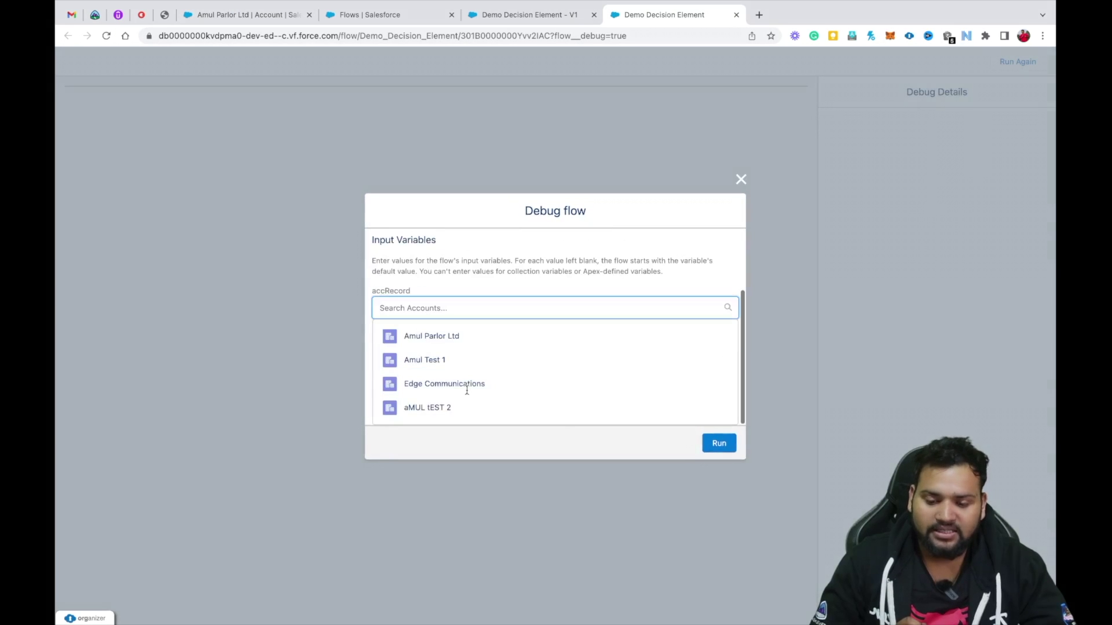
{"action": "left_click", "coordinate": [444, 338]}
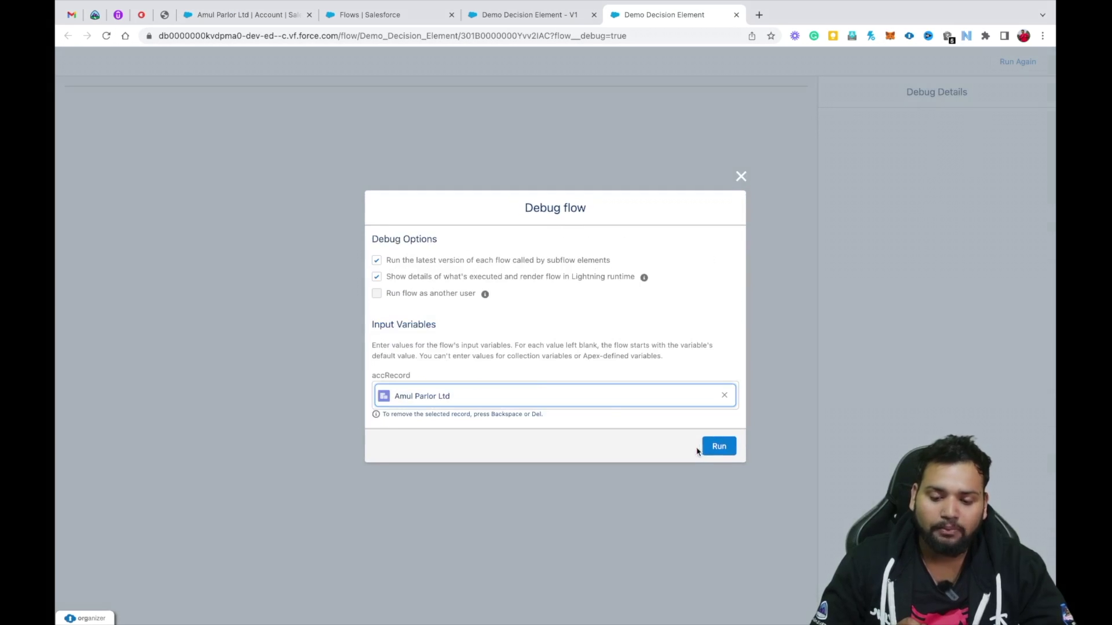
{"action": "left_click", "coordinate": [717, 447]}
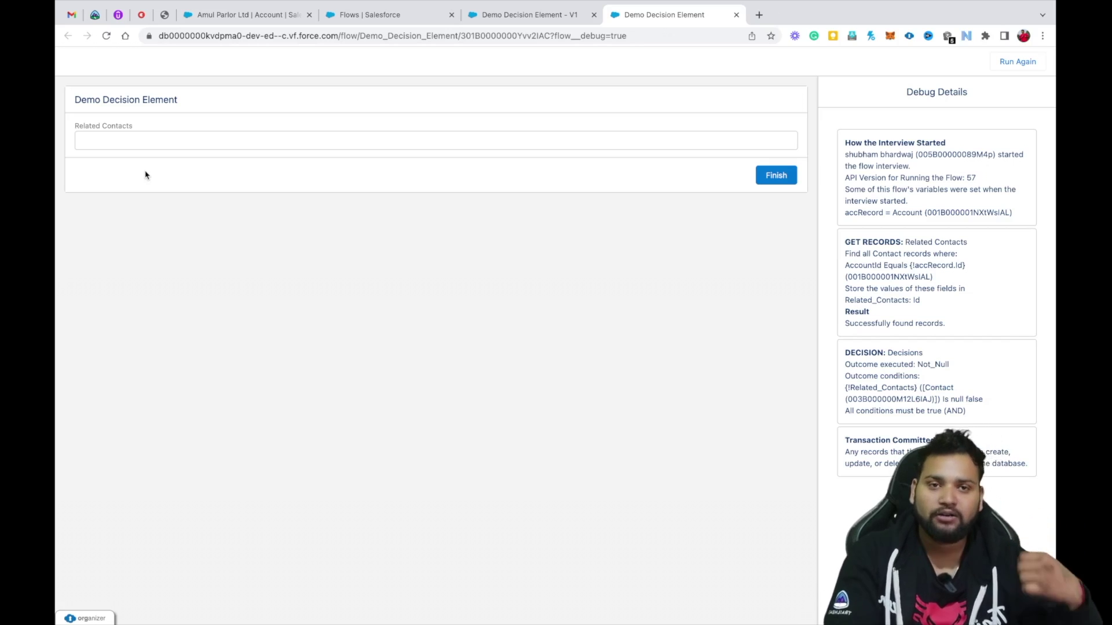
Return to the flow's canvas and review the outcome order and Not Null conditions of the Decisions element.
{"action": "left_click", "coordinate": [481, 14]}
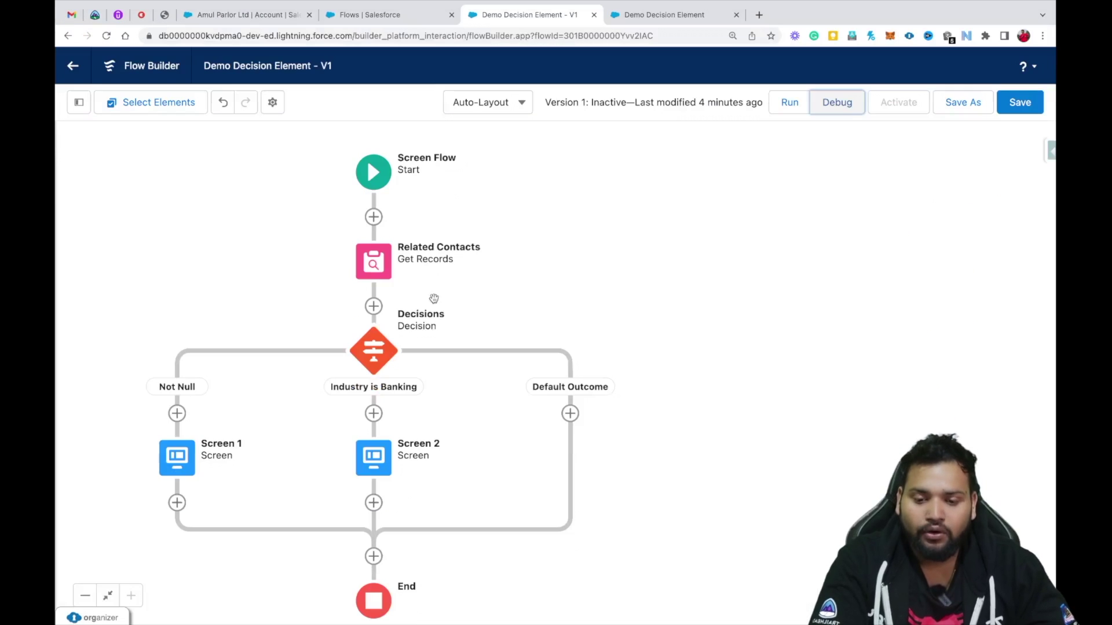
{"action": "double_click", "coordinate": [378, 342]}
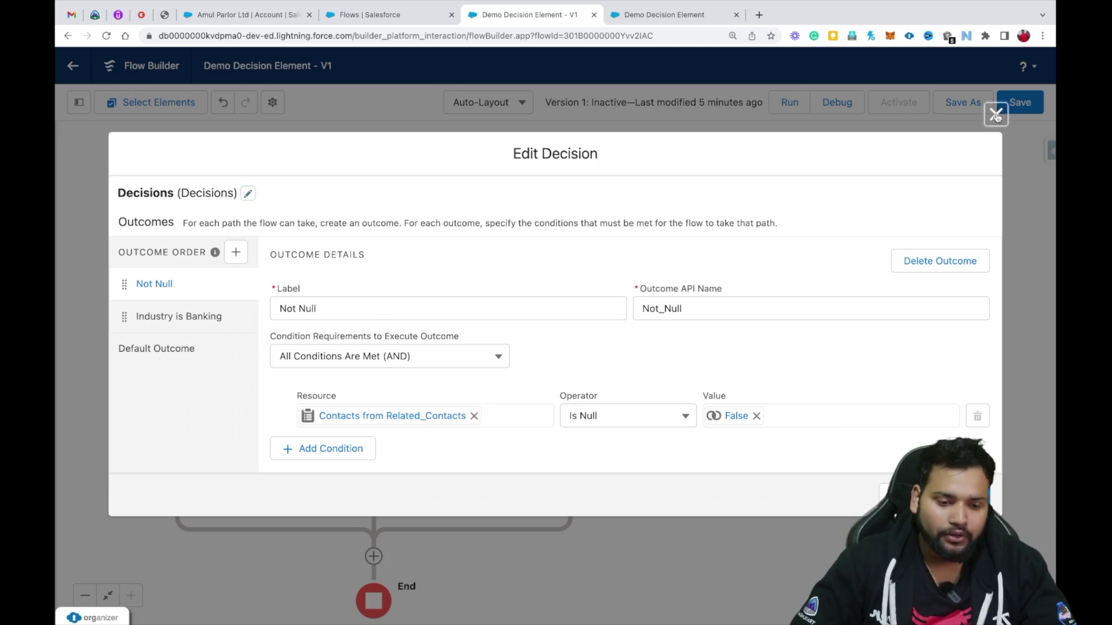
{"action": "left_click", "coordinate": [996, 115]}
Reorder the Decisions element's outcomes so Industry is Banking comes before Not Null, and save the flow.
{"action": "left_click", "coordinate": [374, 350]}
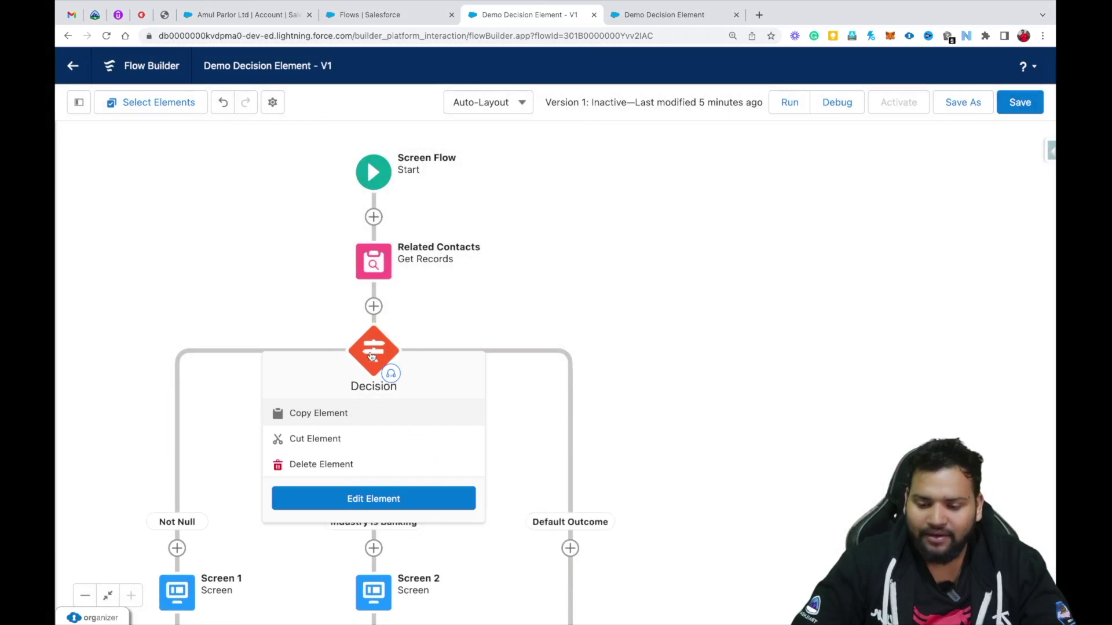
{"action": "left_click", "coordinate": [370, 498]}
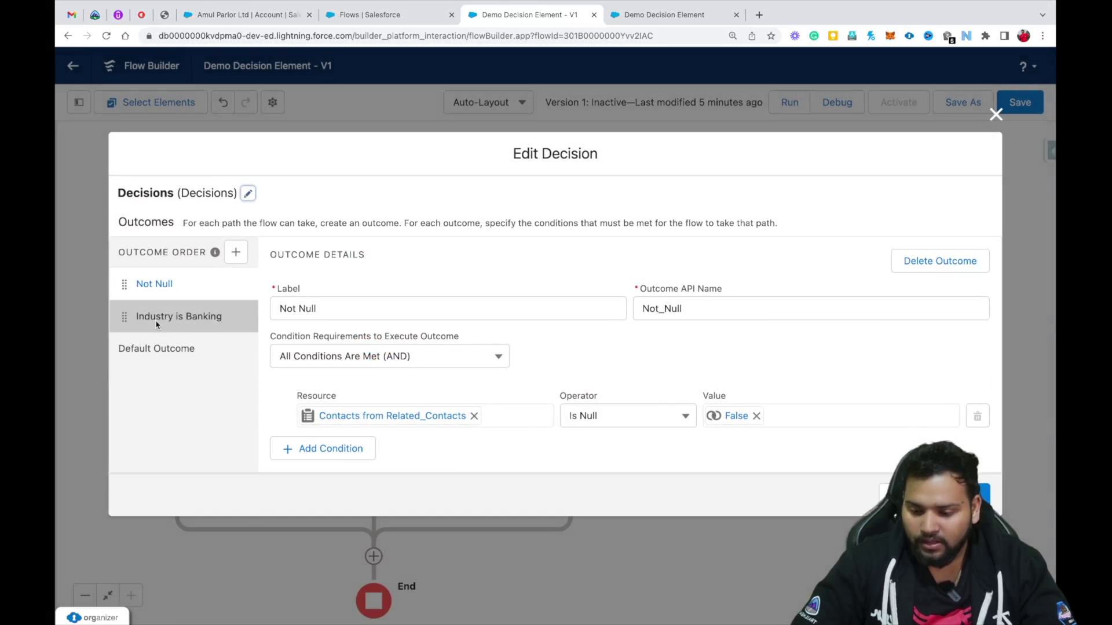
{"action": "left_click_drag", "start_coordinate": [125, 322], "coordinate": [130, 278]}
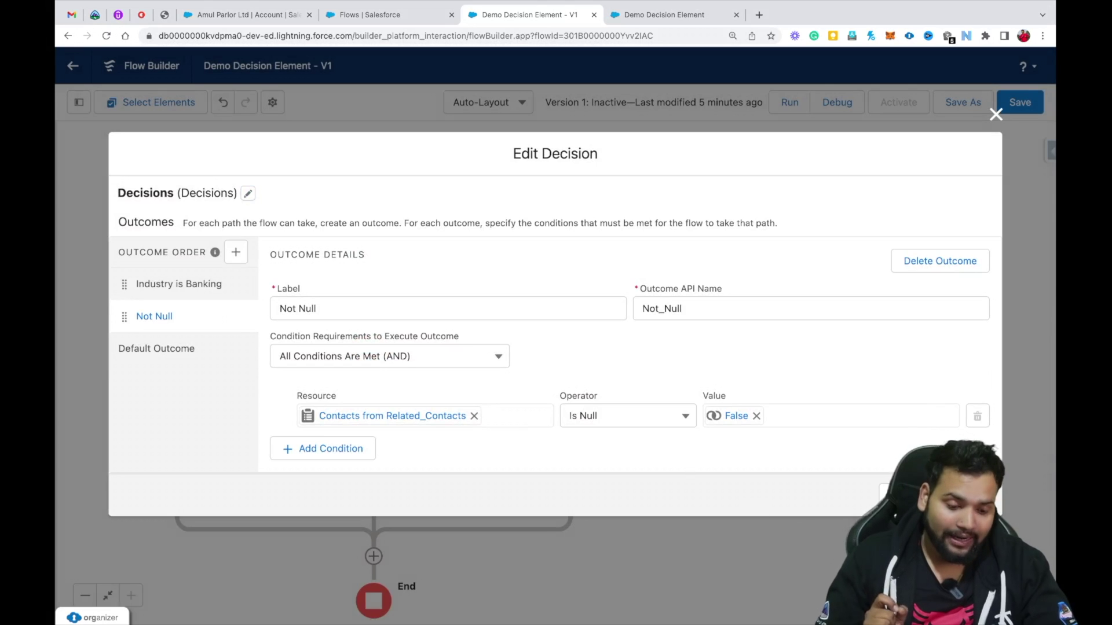
{"action": "left_click", "coordinate": [966, 495]}
{"action": "left_click", "coordinate": [1036, 103]}
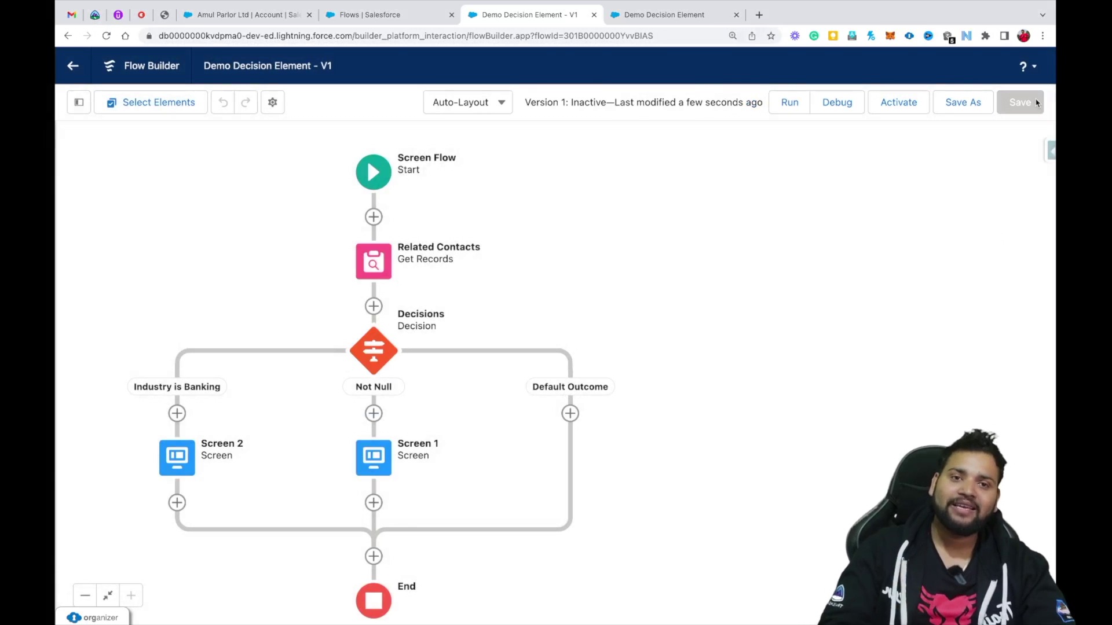
Debug the reordered flow in a new session with Amul Parlor Ltd as accRecord.
{"action": "left_click", "coordinate": [848, 103]}
{"action": "left_click", "coordinate": [876, 14]}
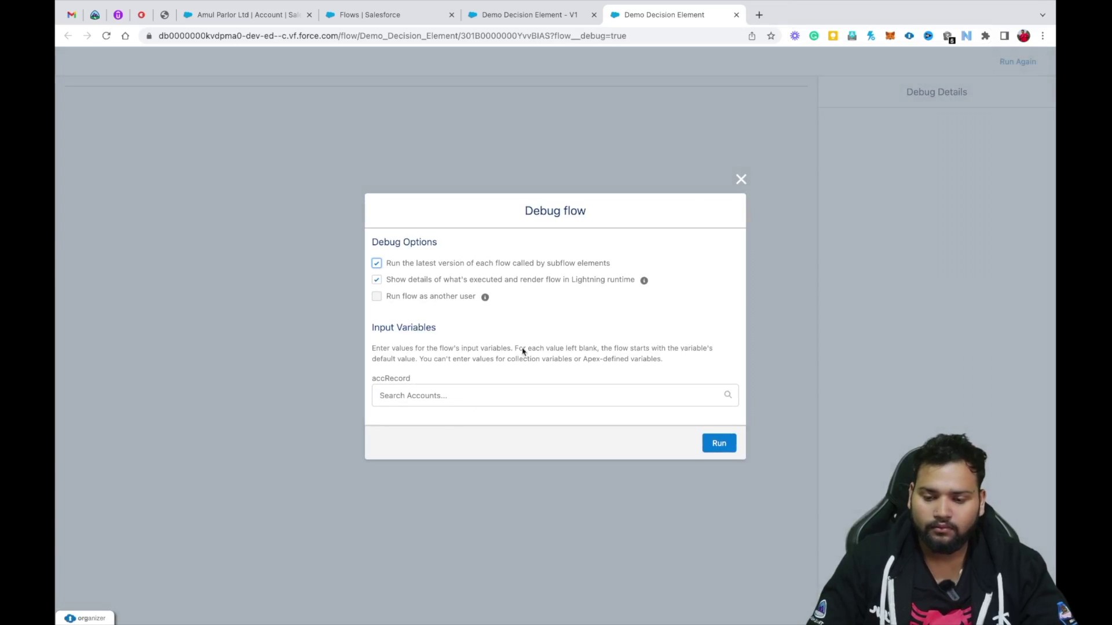
{"action": "left_click", "coordinate": [431, 399]}
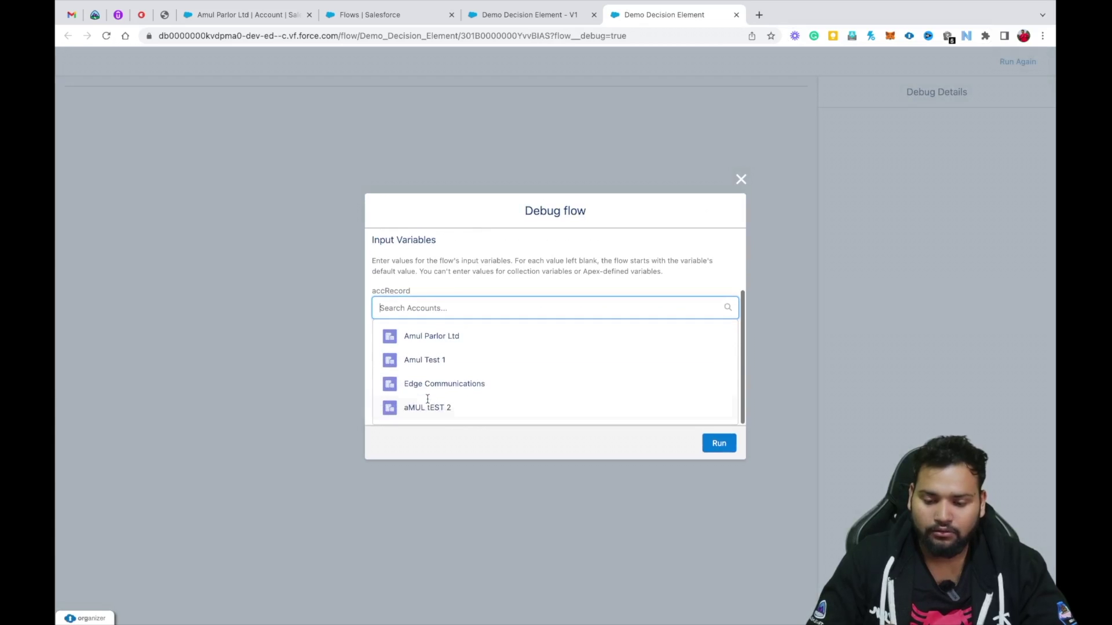
{"action": "left_click", "coordinate": [427, 338]}
{"action": "left_click", "coordinate": [715, 446]}
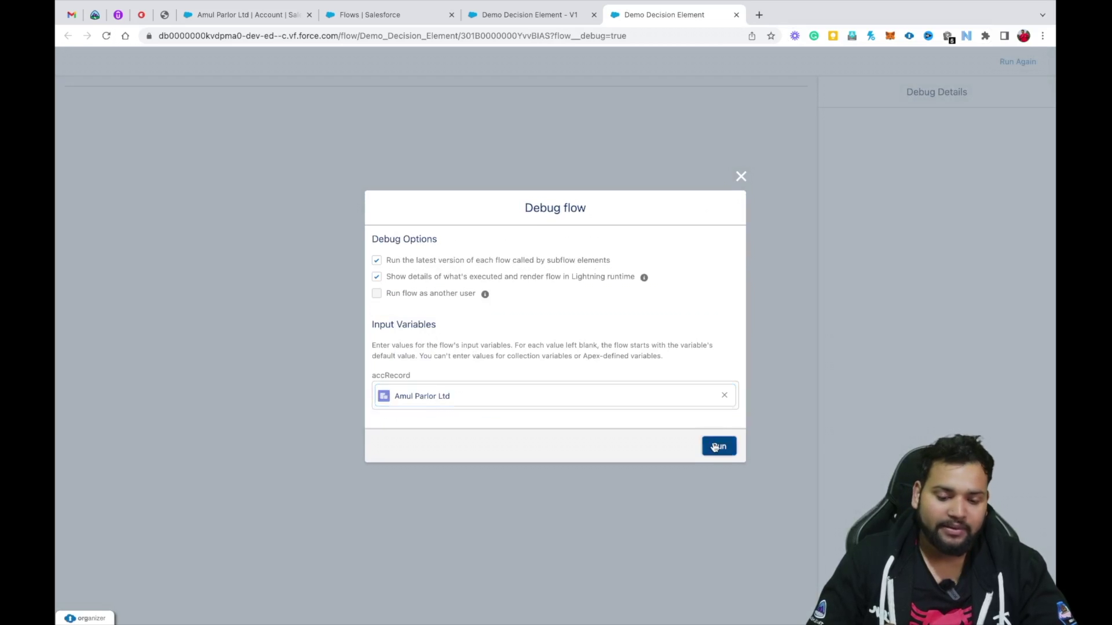
Check the displayed screen's field label and the executed decision outcome in the debug details.
{"action": "left_click_drag", "start_coordinate": [151, 134], "coordinate": [66, 127]}
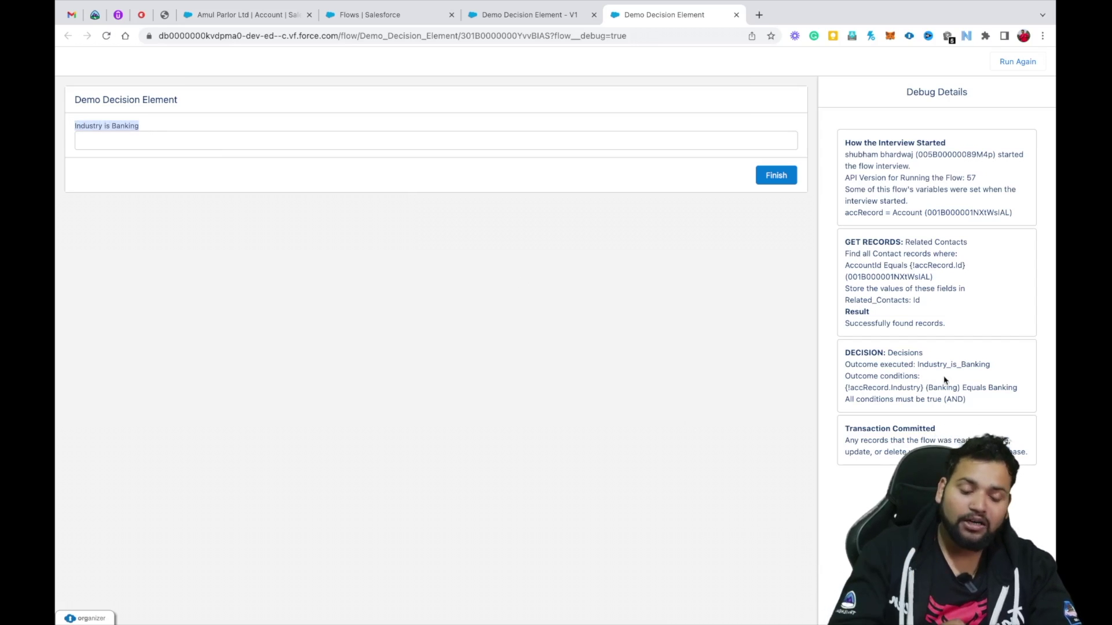
{"action": "left_click", "coordinate": [918, 365]}
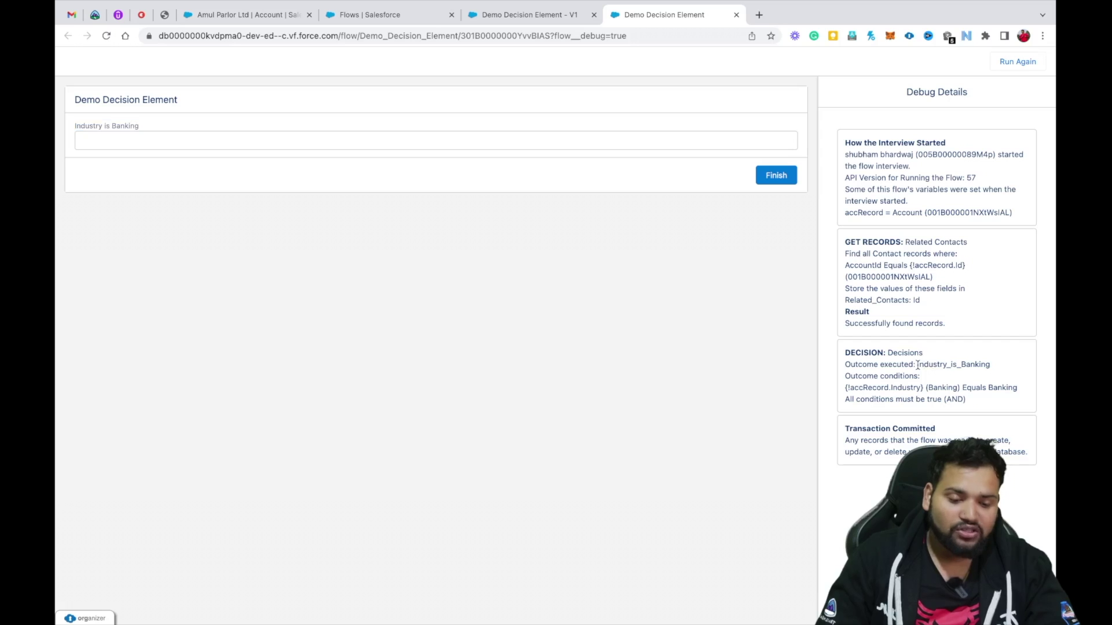
{"action": "left_click_drag", "start_coordinate": [918, 365], "coordinate": [944, 381]}
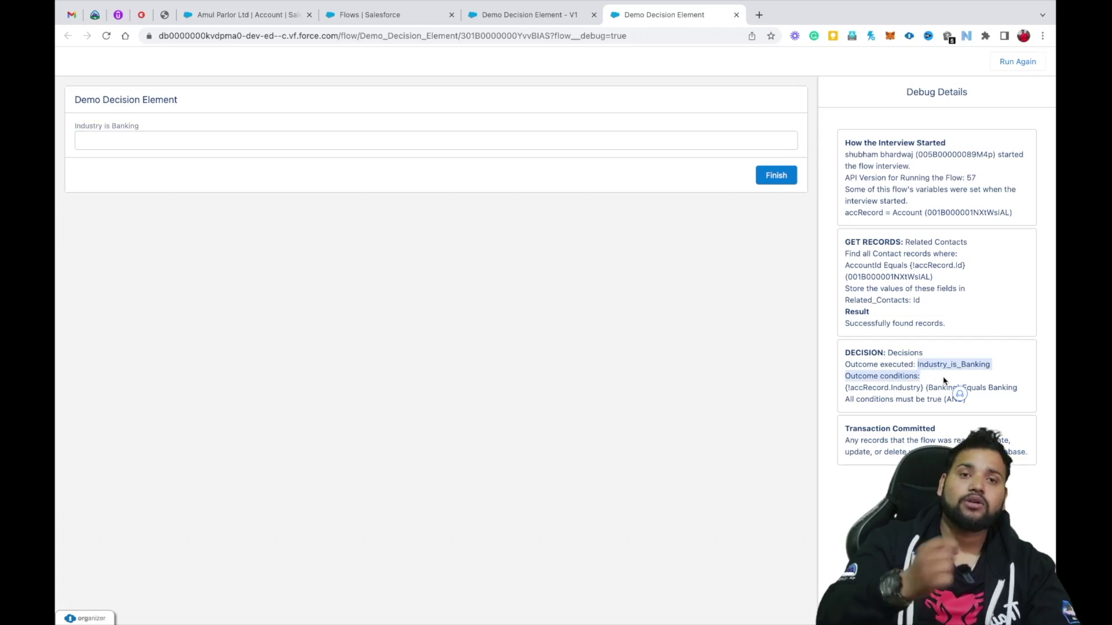